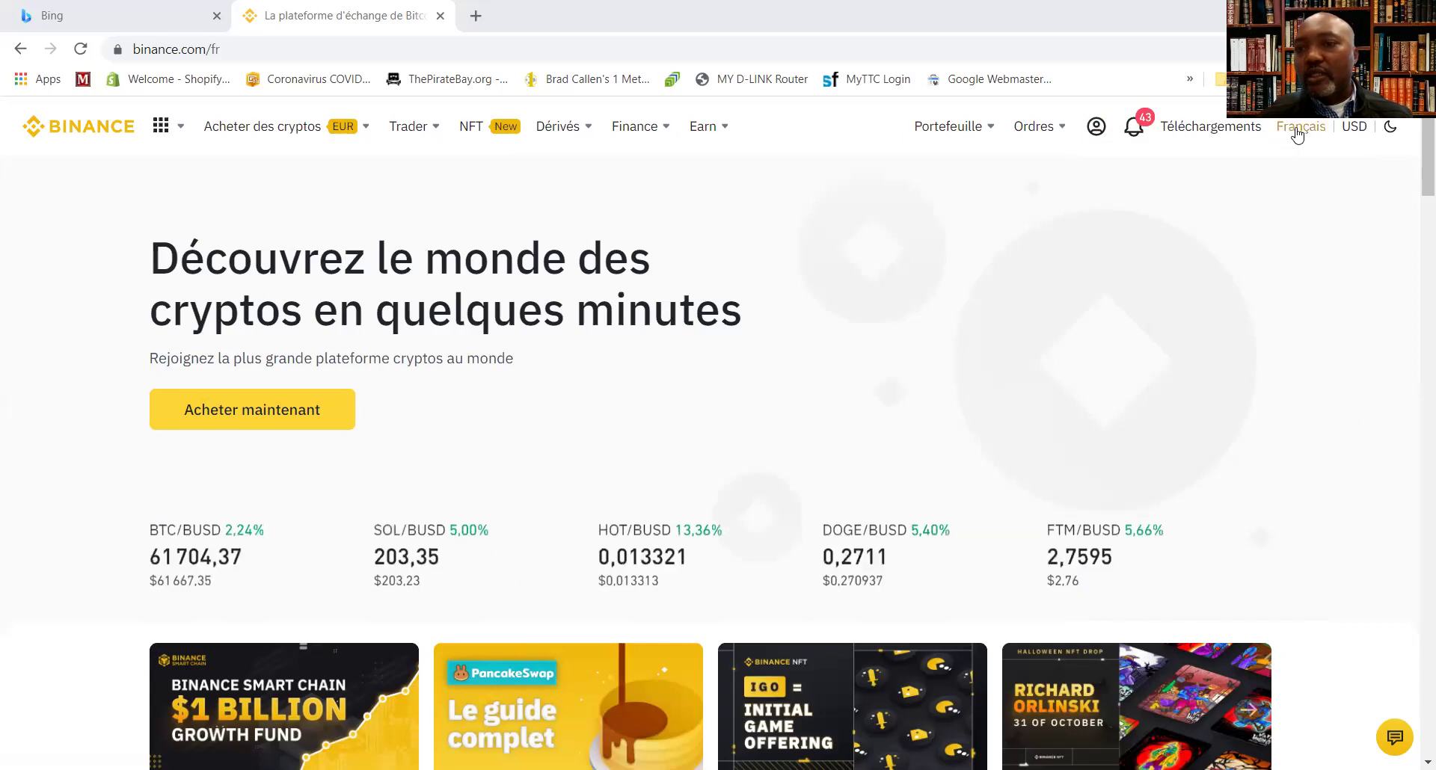
- Switch Binance from Français to English and go to API Management, which lists the Royal Q key
{"action": "left_click", "coordinate": [1299, 127]}
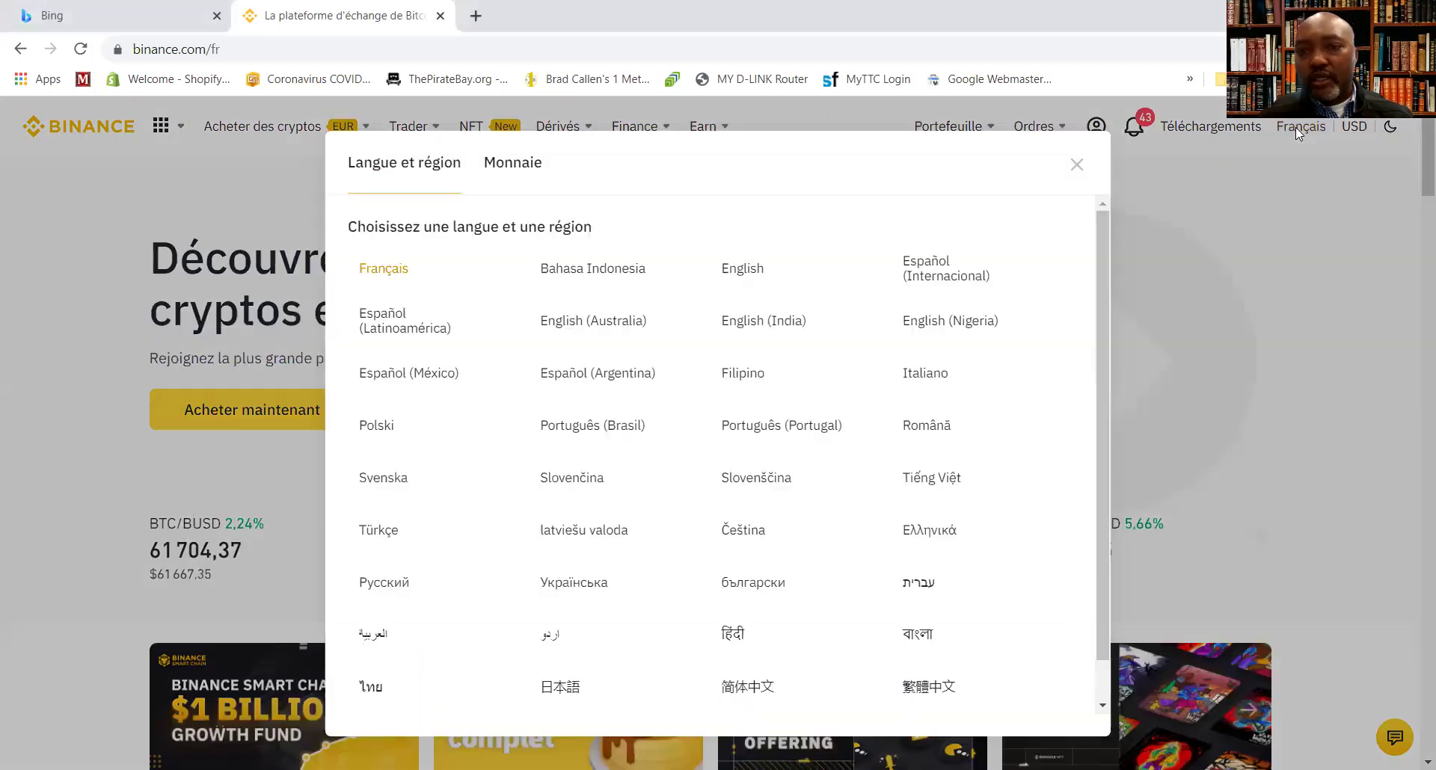
{"action": "left_click", "coordinate": [749, 281]}
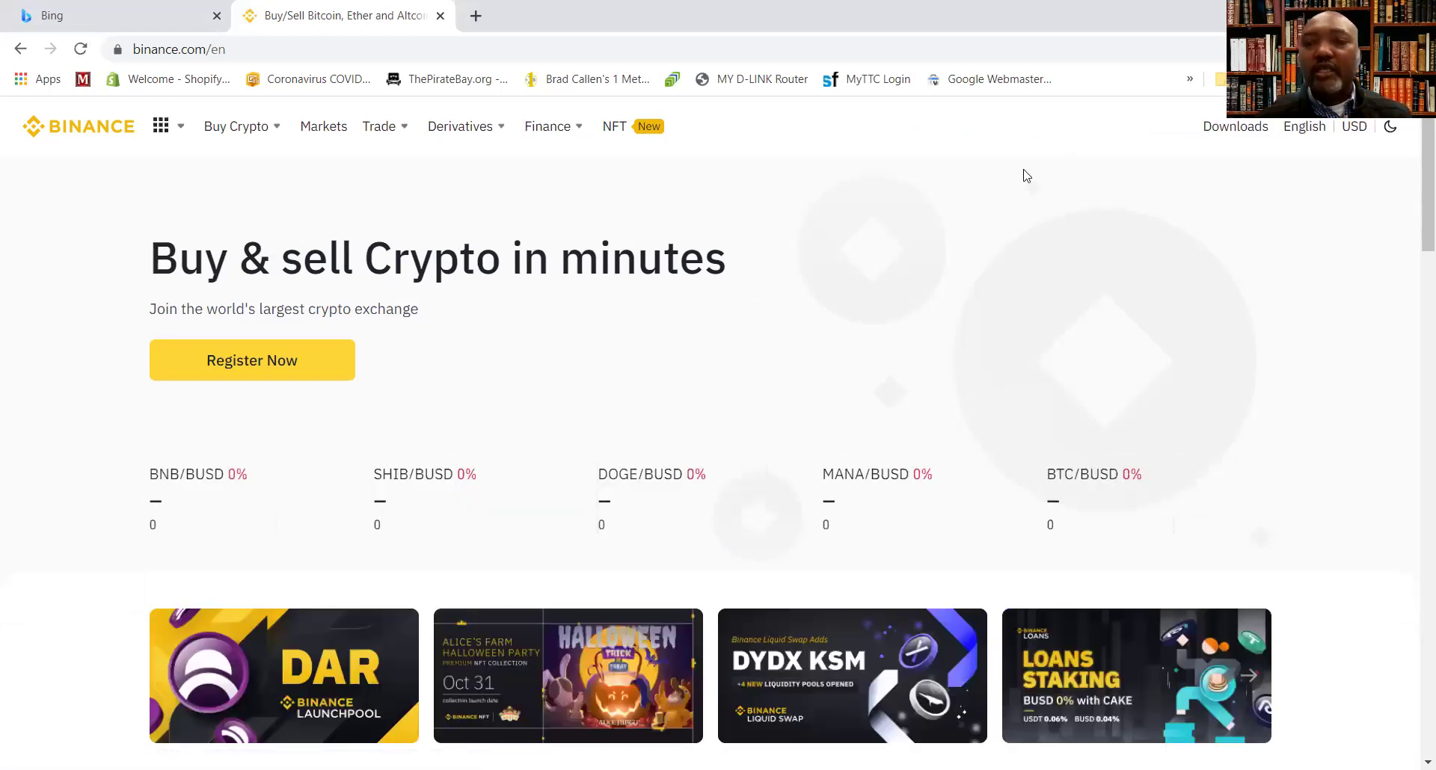
{"action": "mouse_move", "coordinate": [1075, 127]}
{"action": "mouse_move", "coordinate": [1139, 126]}
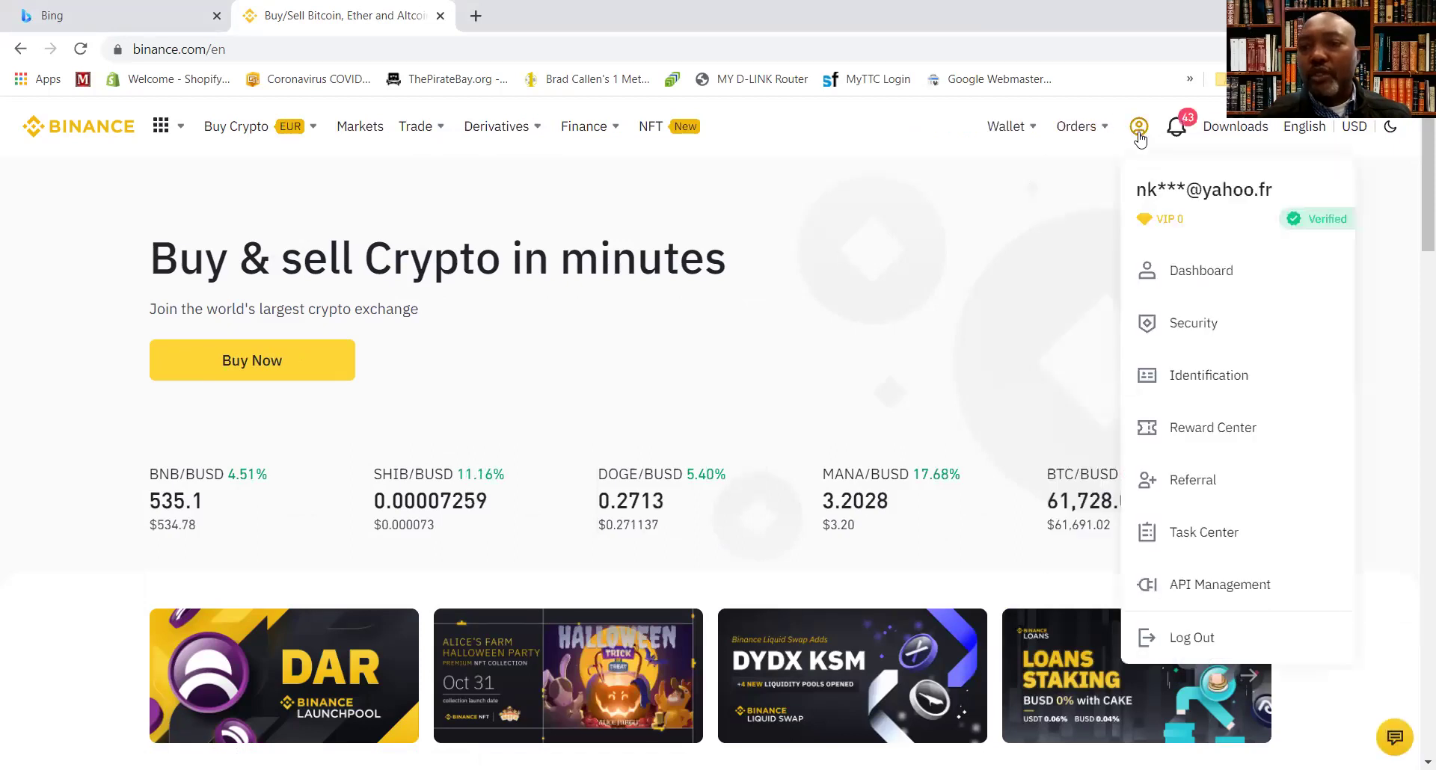
{"action": "left_click", "coordinate": [1193, 588]}
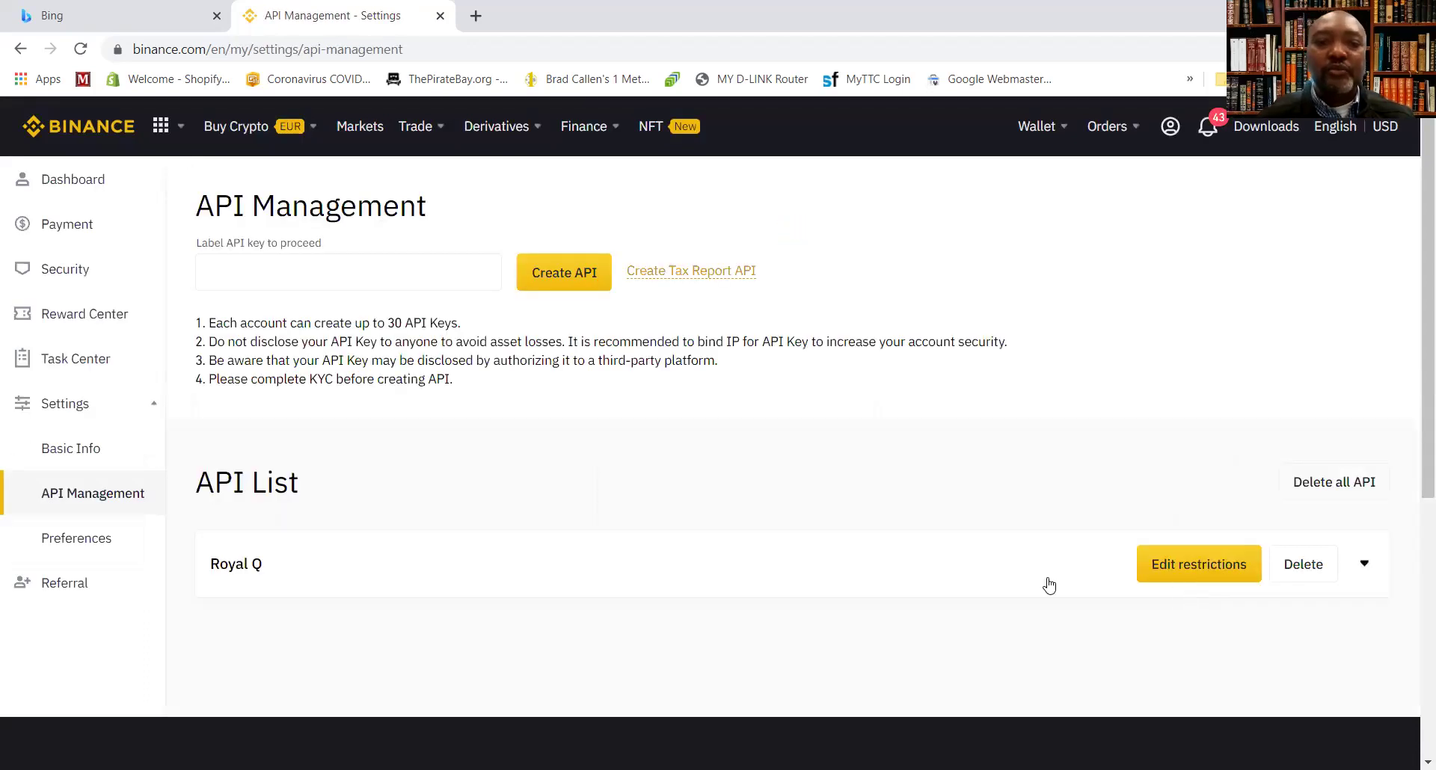
- Delete the existing Royal Q API key and confirm the removal
{"action": "scroll", "coordinate": [783, 617], "scroll_direction": "down", "scroll_amount": 1}
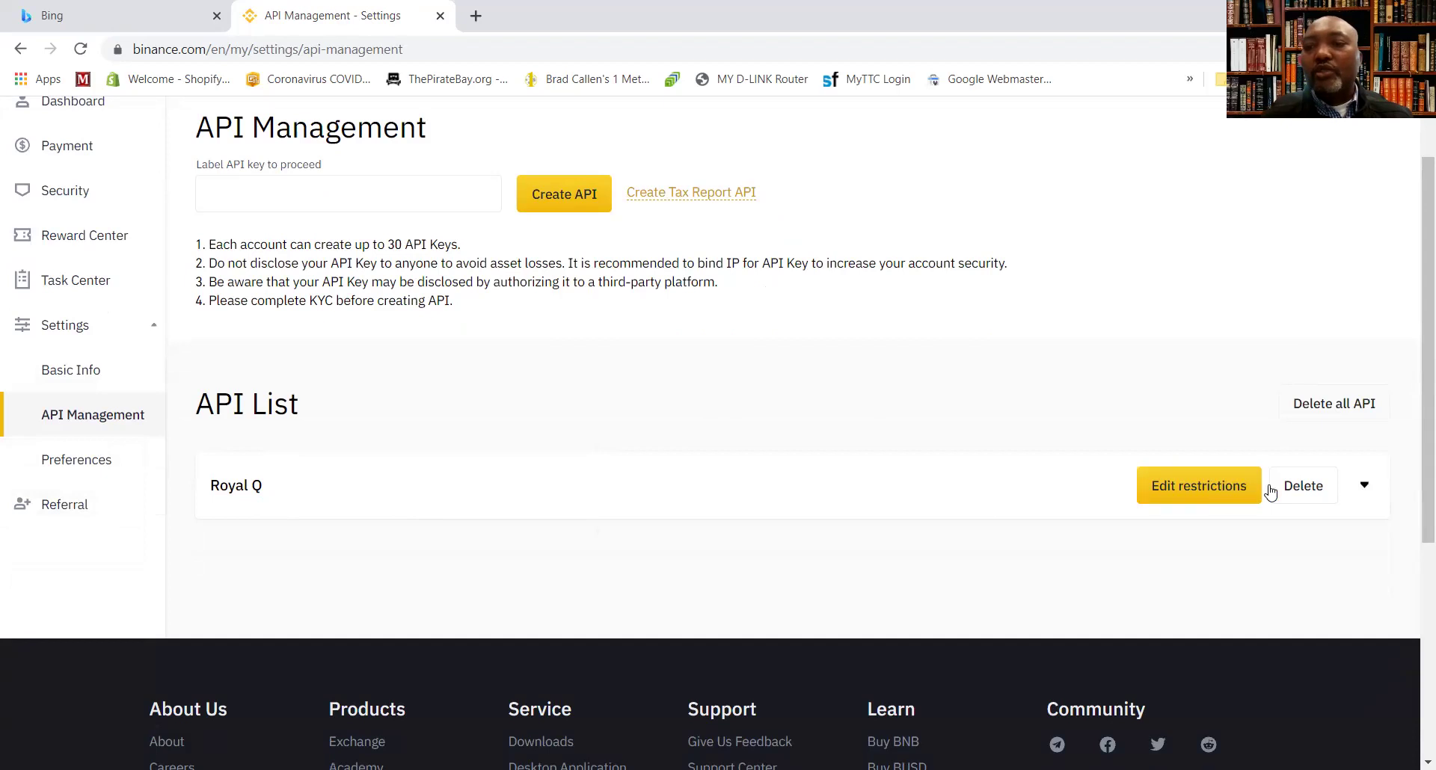
{"action": "left_click", "coordinate": [1300, 490]}
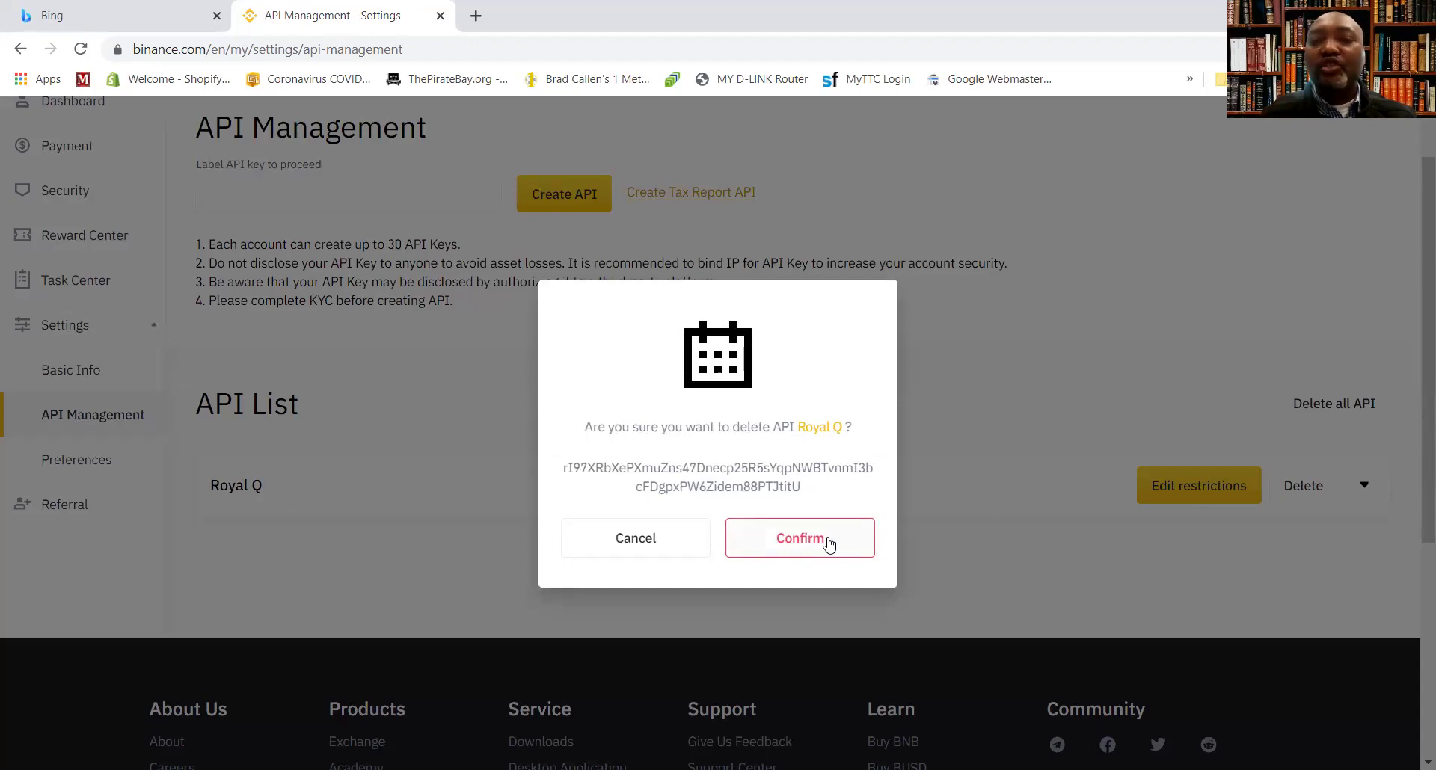
{"action": "left_click", "coordinate": [829, 542]}
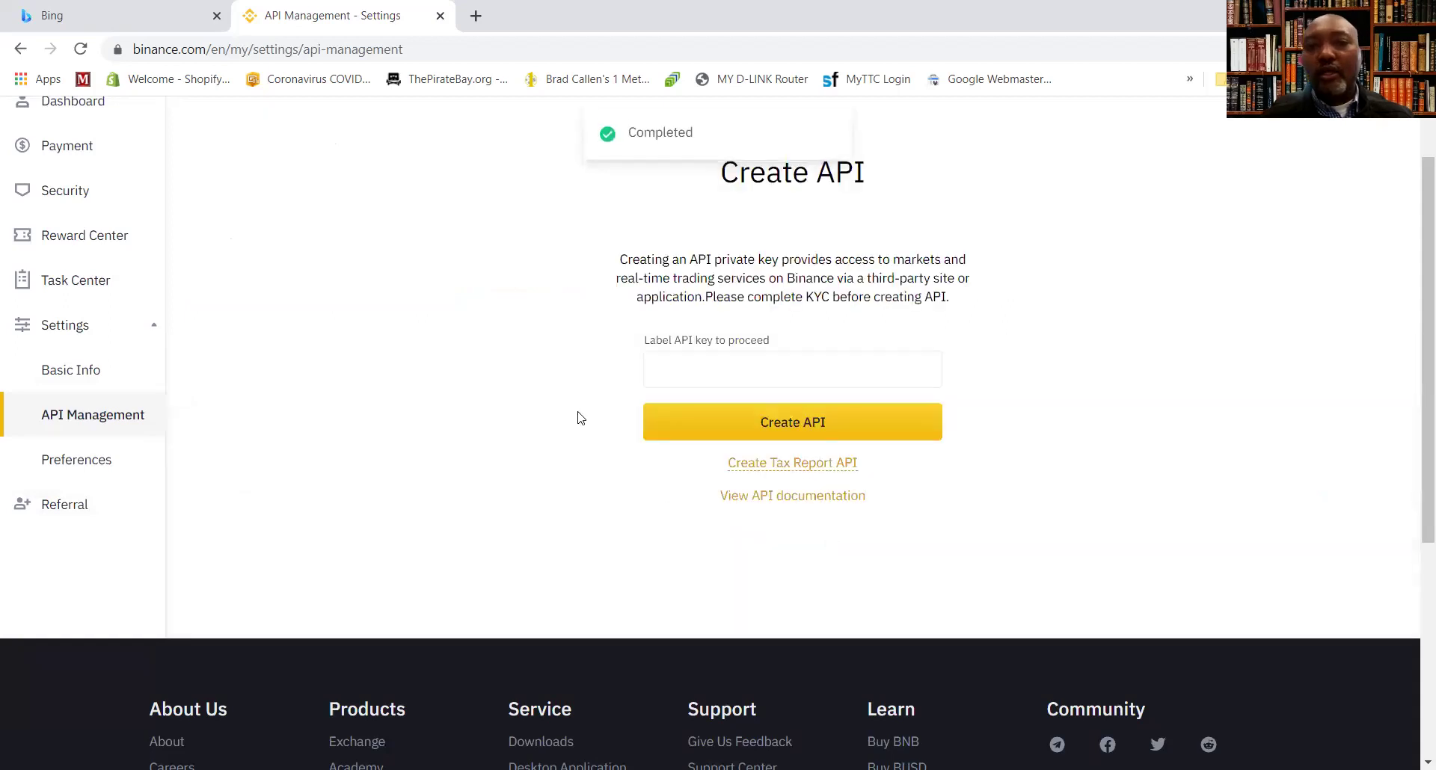
{"action": "scroll", "coordinate": [577, 418], "scroll_direction": "up", "scroll_amount": 1}
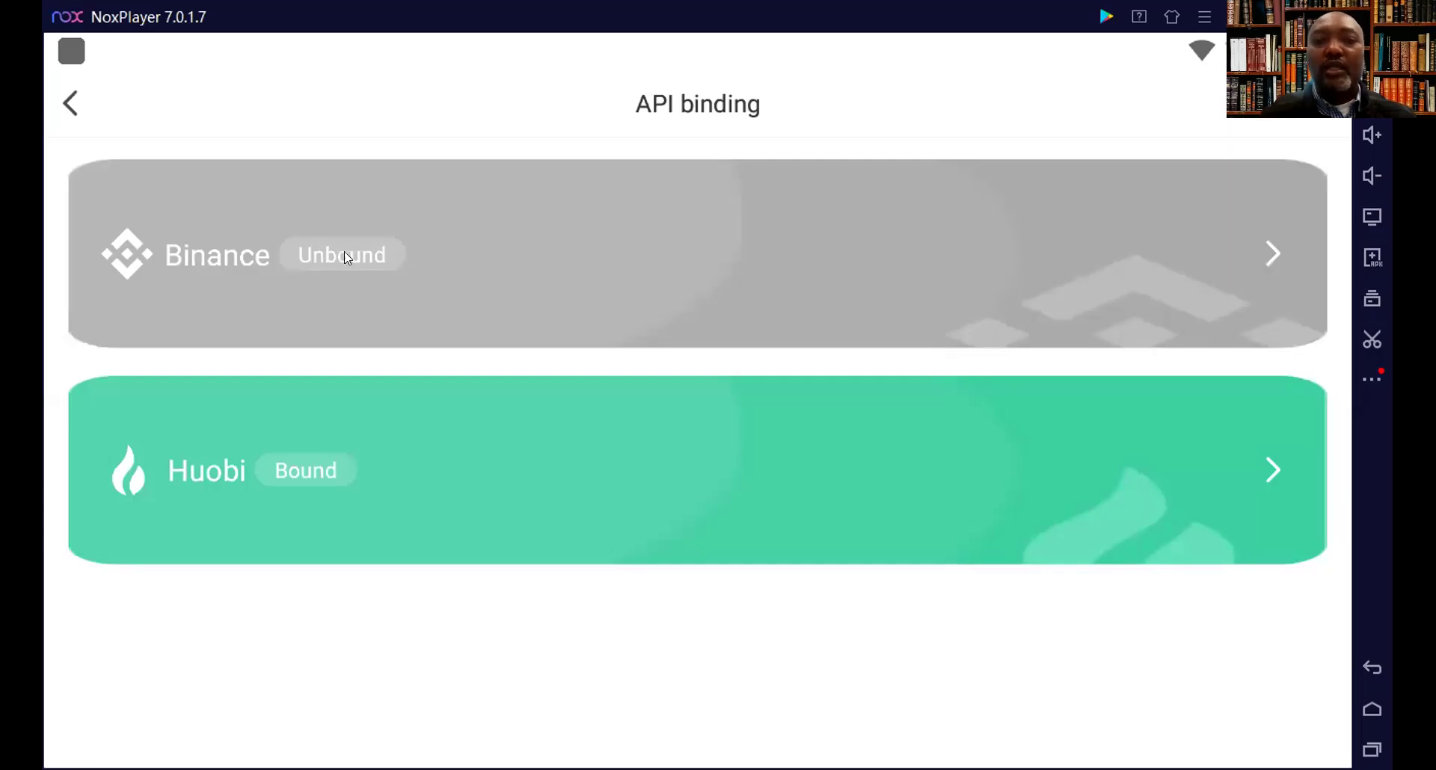
- Open Royal Q's Binance binding form and copy its listed IP group for whitelisting
{"action": "left_click", "coordinate": [550, 221]}
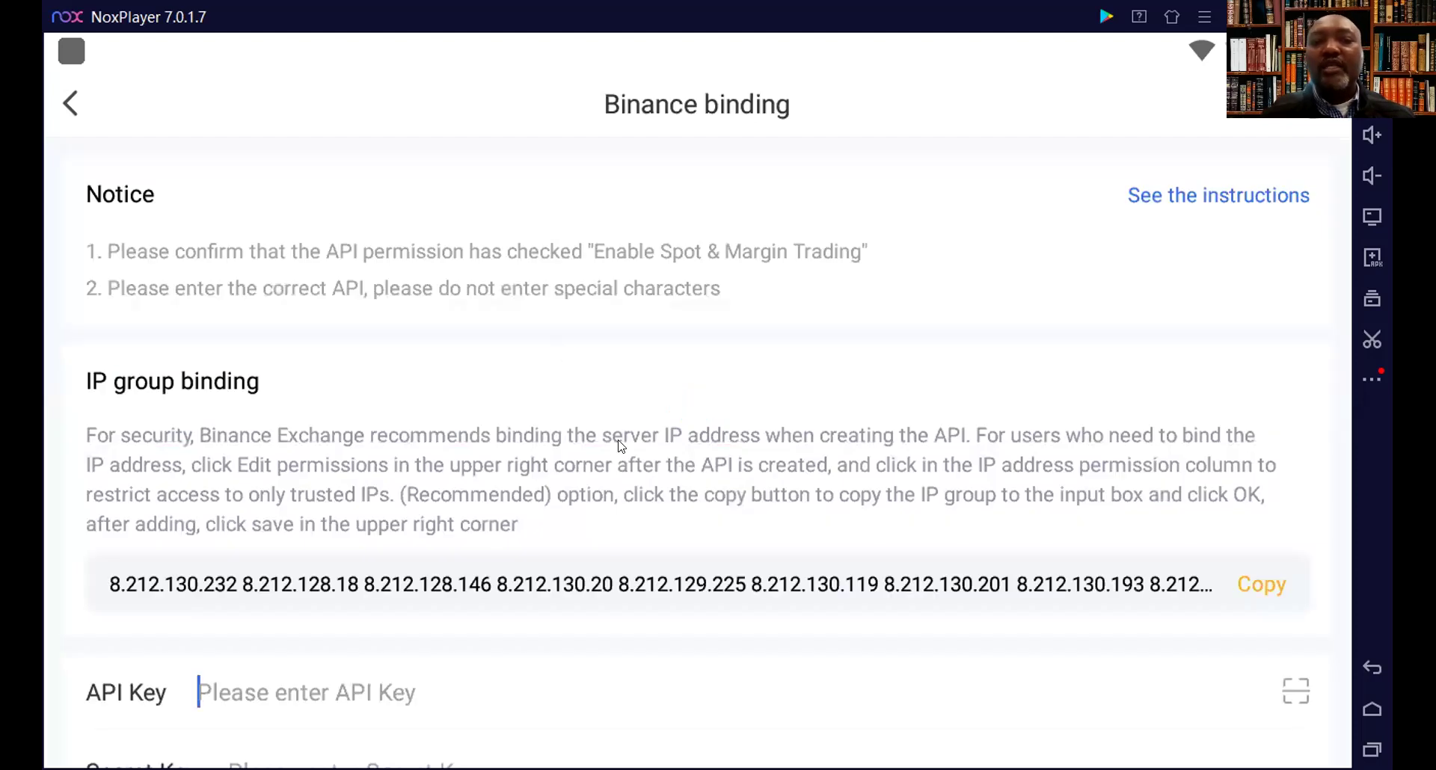
{"action": "scroll", "coordinate": [619, 446], "scroll_direction": "down", "scroll_amount": 3}
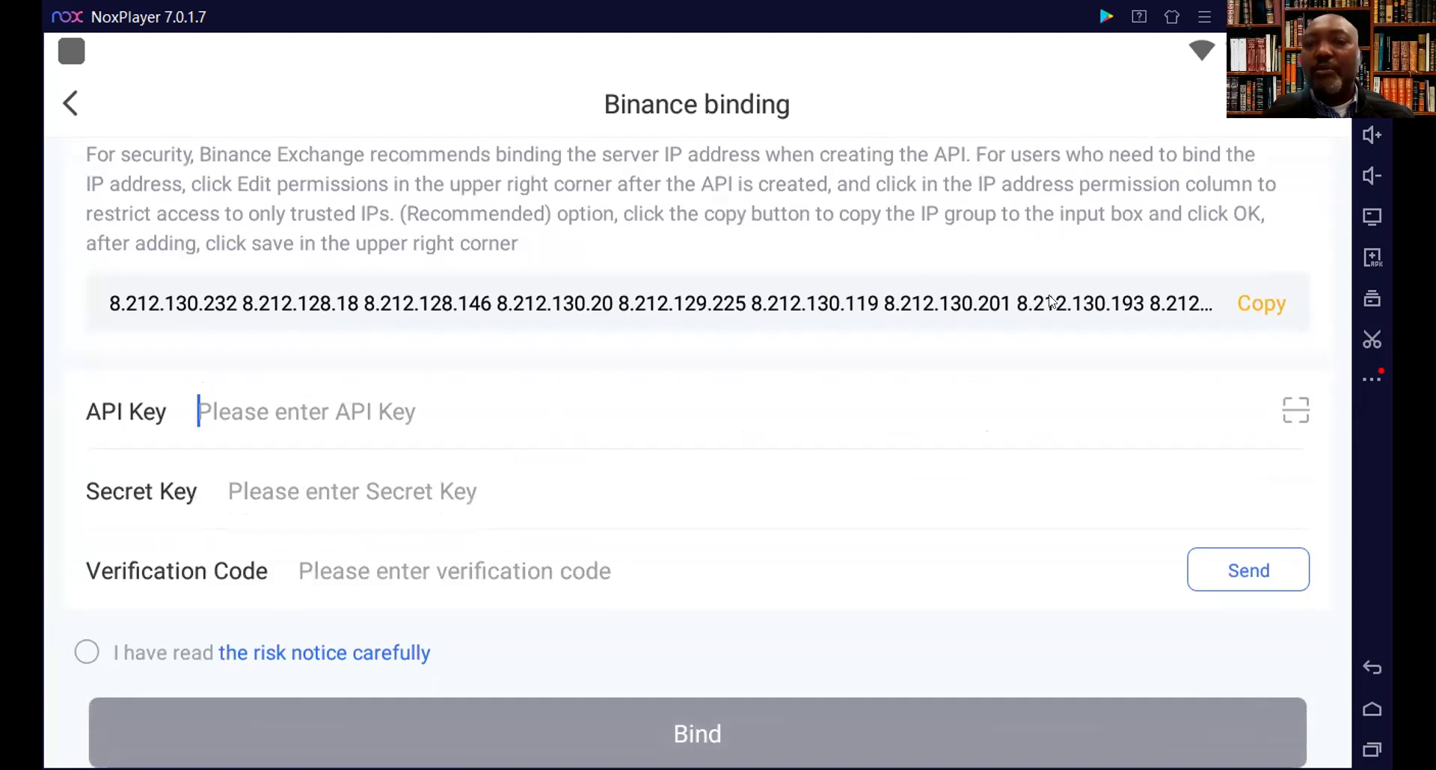
{"action": "left_click", "coordinate": [1258, 301]}
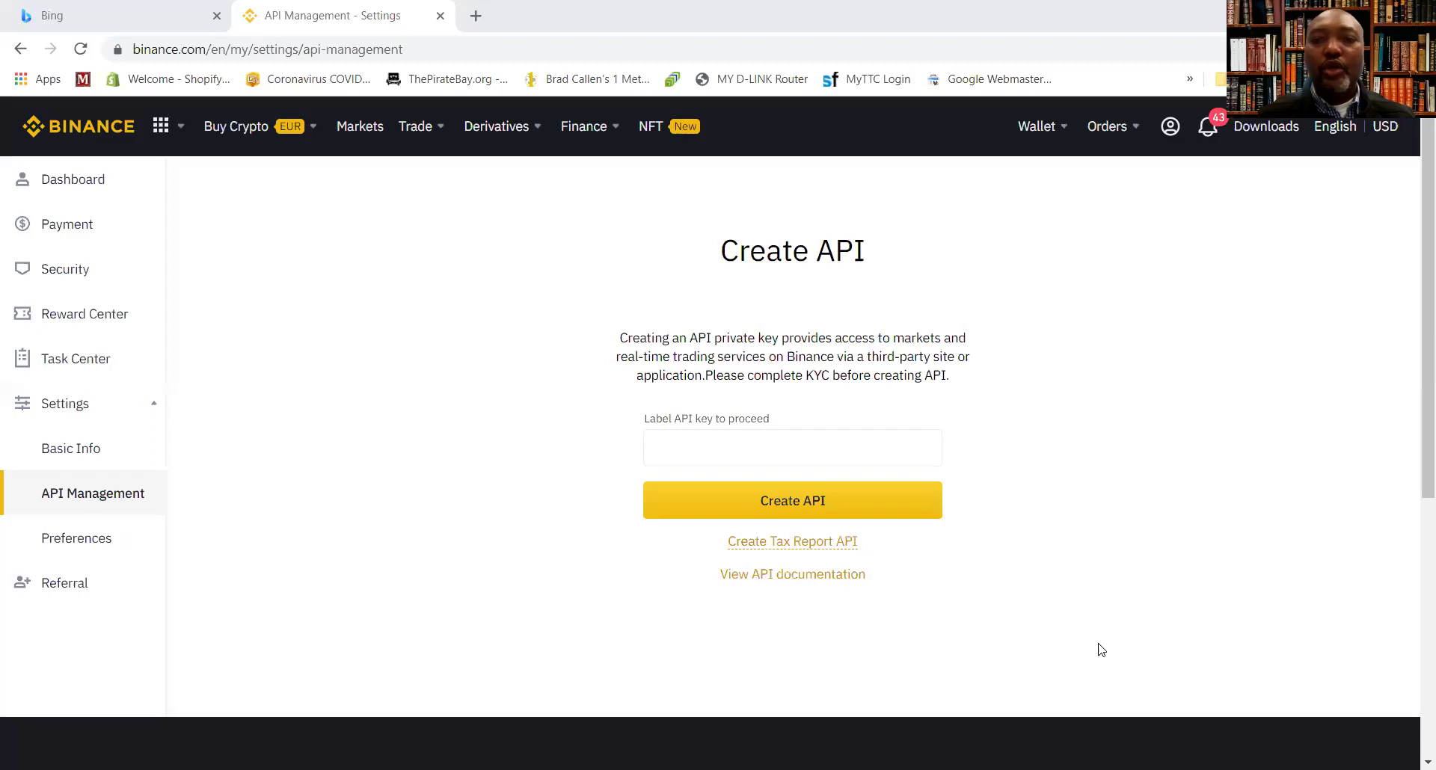
{"action": "scroll", "coordinate": [1095, 424], "scroll_direction": "down", "scroll_amount": 1}
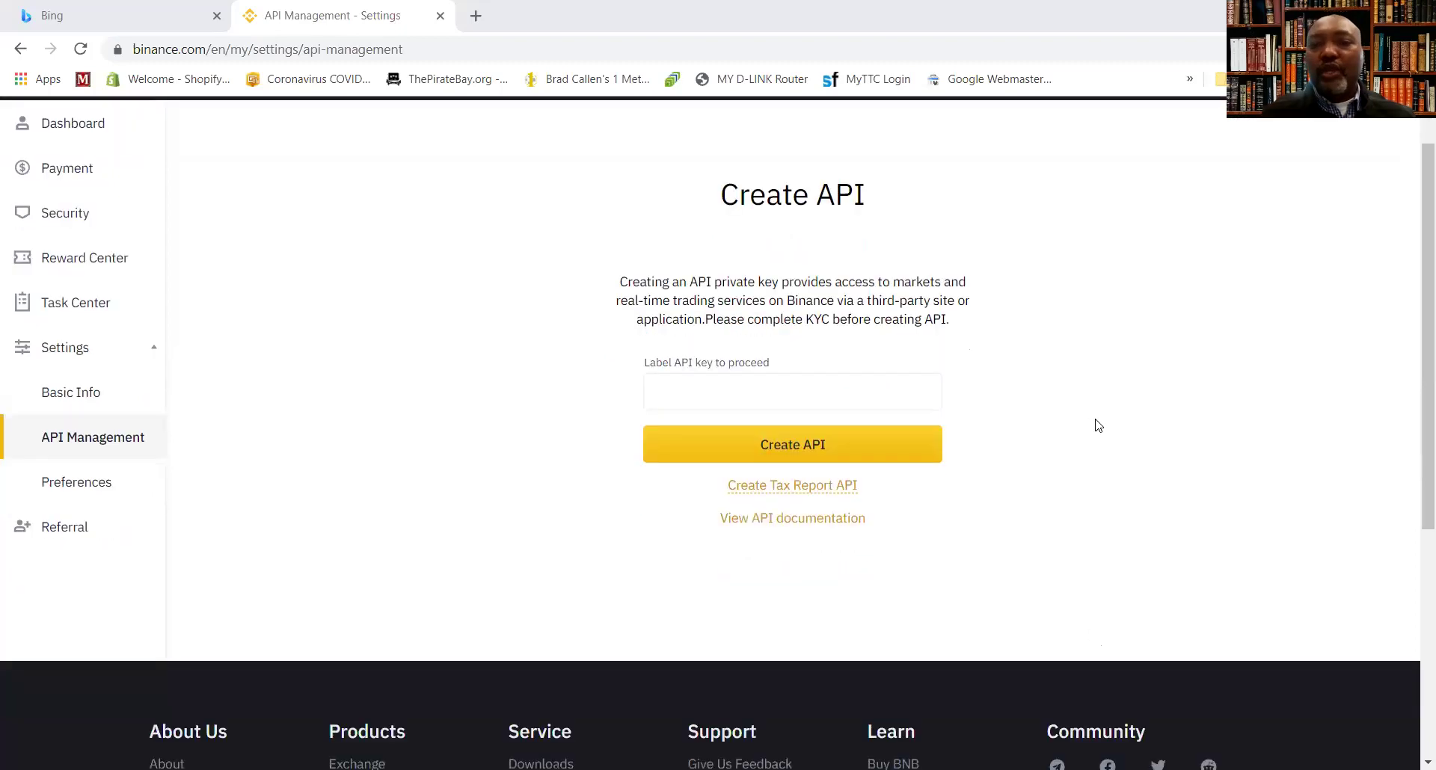
{"action": "scroll", "coordinate": [1097, 425], "scroll_direction": "up", "scroll_amount": 1}
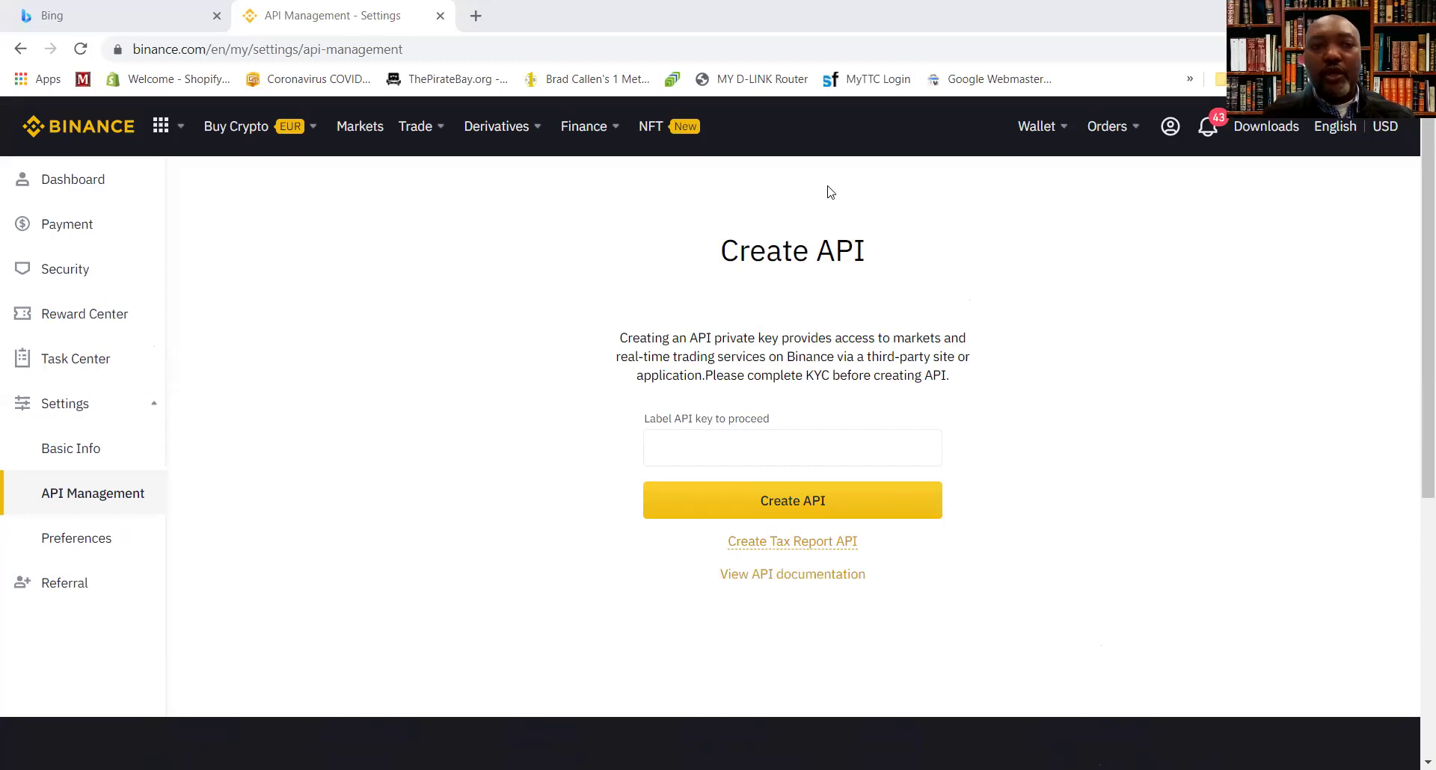
{"action": "left_click", "coordinate": [93, 133]}
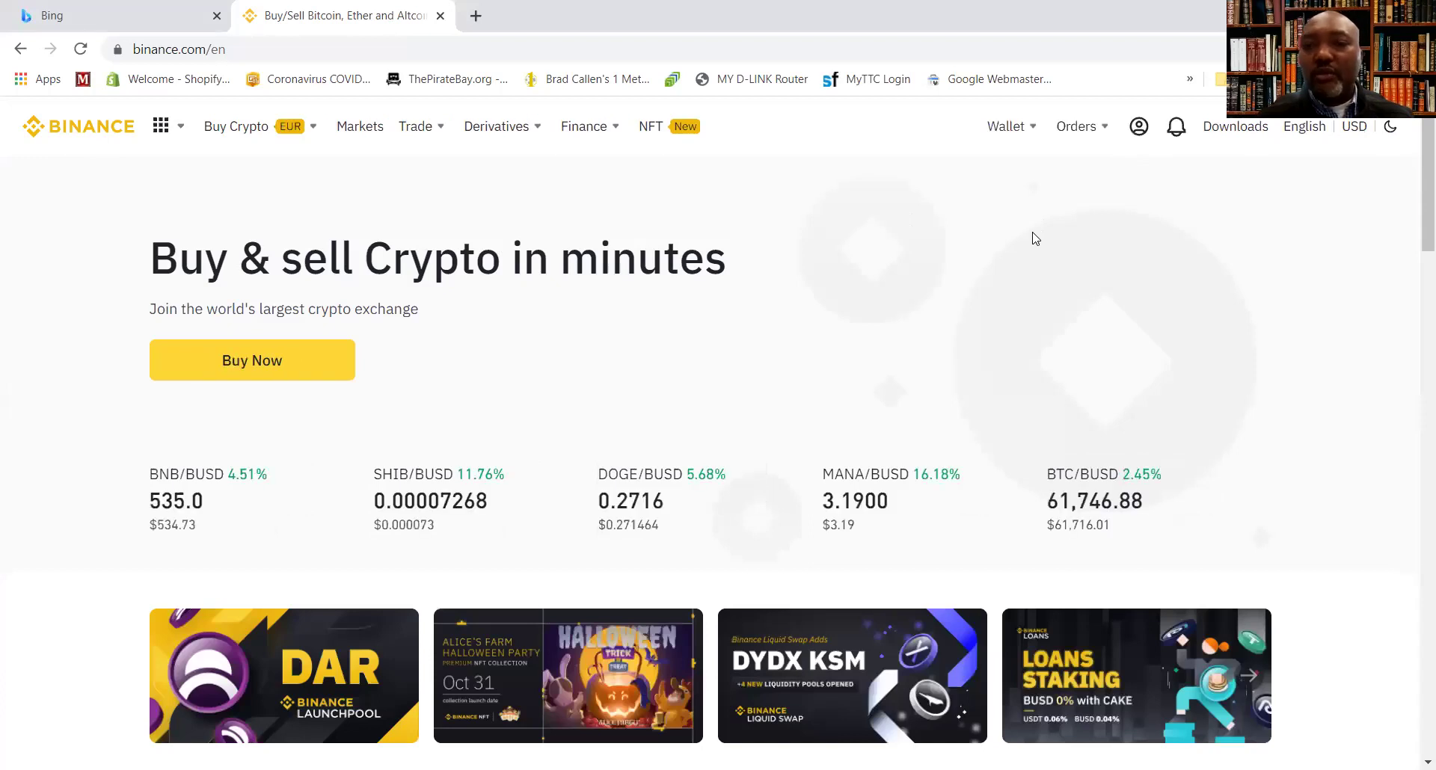
{"action": "mouse_move", "coordinate": [1137, 129]}
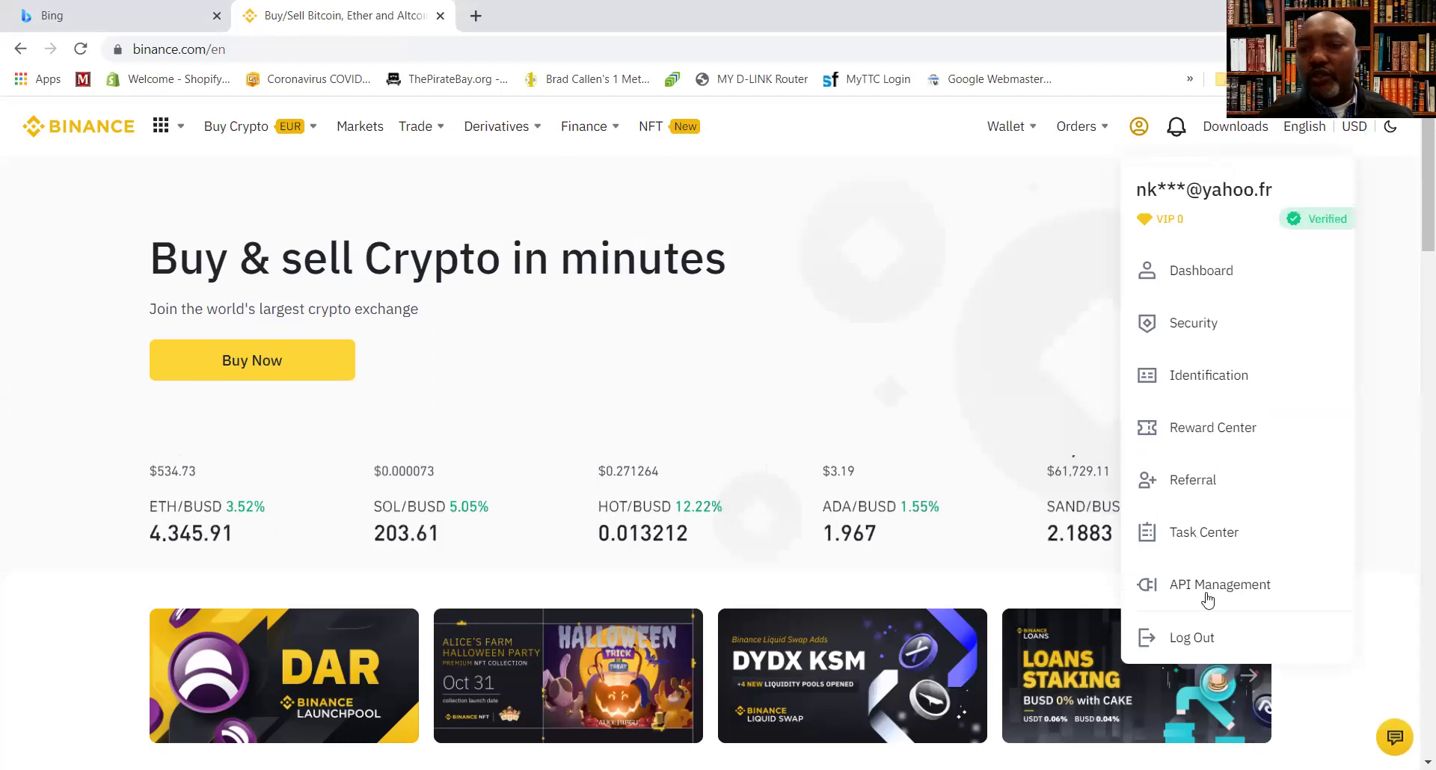
{"action": "left_click", "coordinate": [1202, 590]}
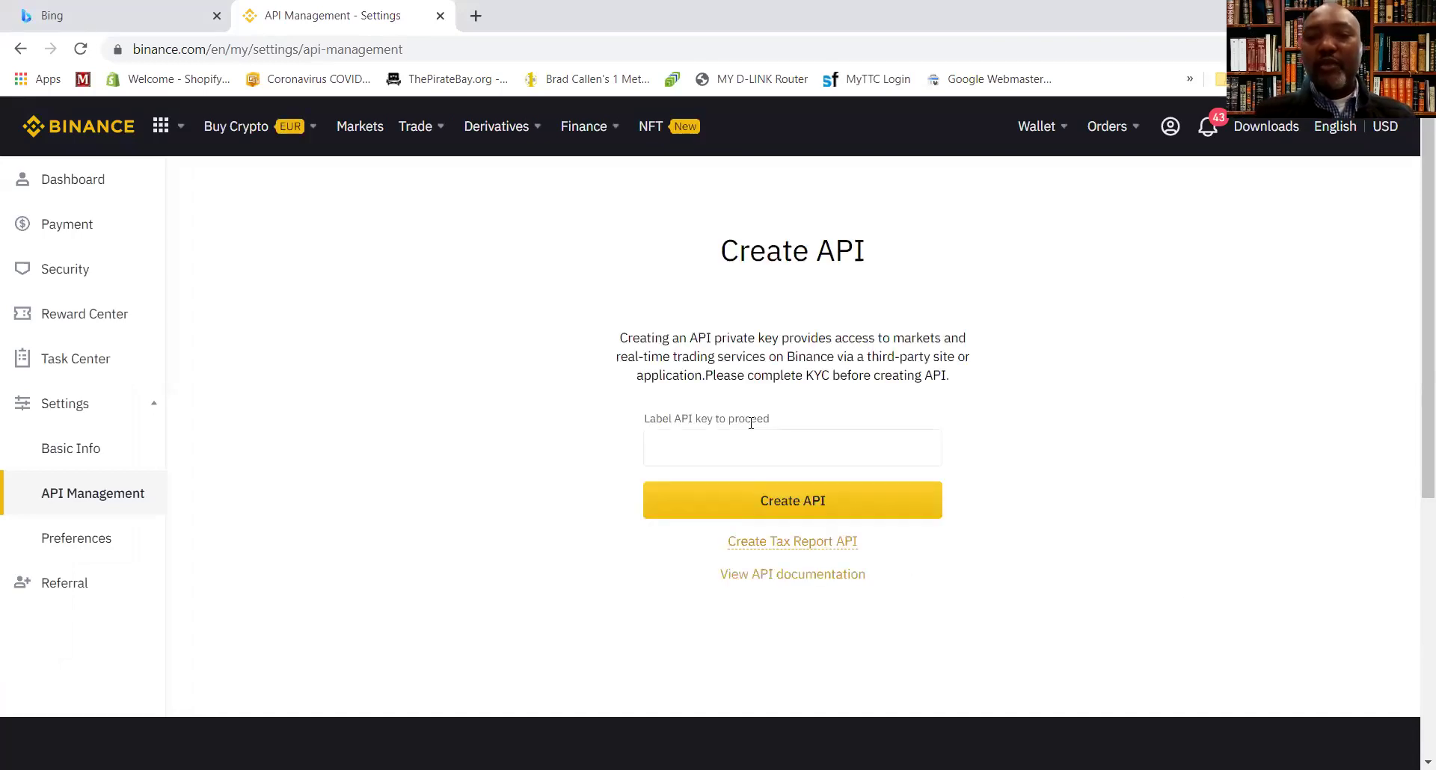
- Label a new API key 'Royal Q' and create it, reaching the security verification dialog
{"action": "left_click", "coordinate": [750, 439]}
{"action": "type", "text": "R"}
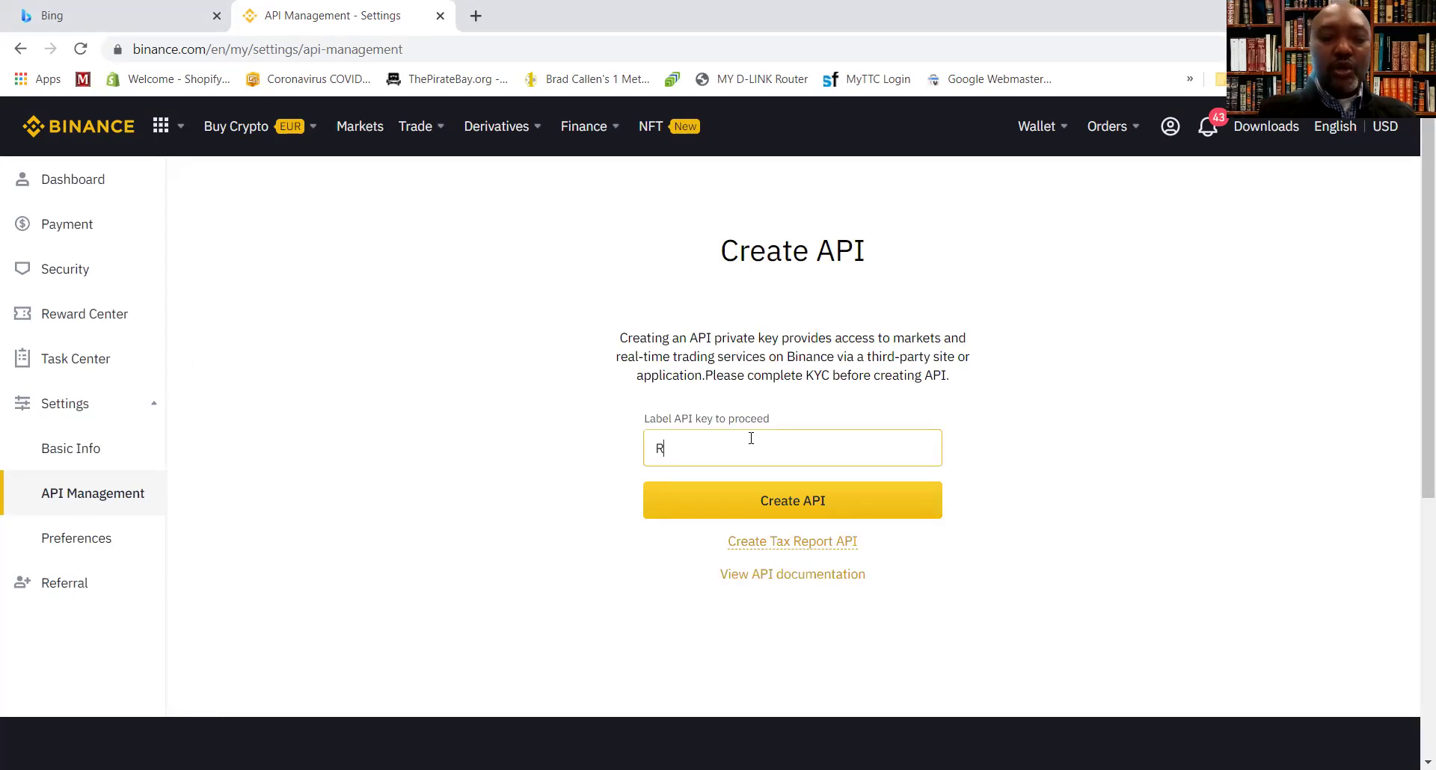
{"action": "type", "text": "oyal"}
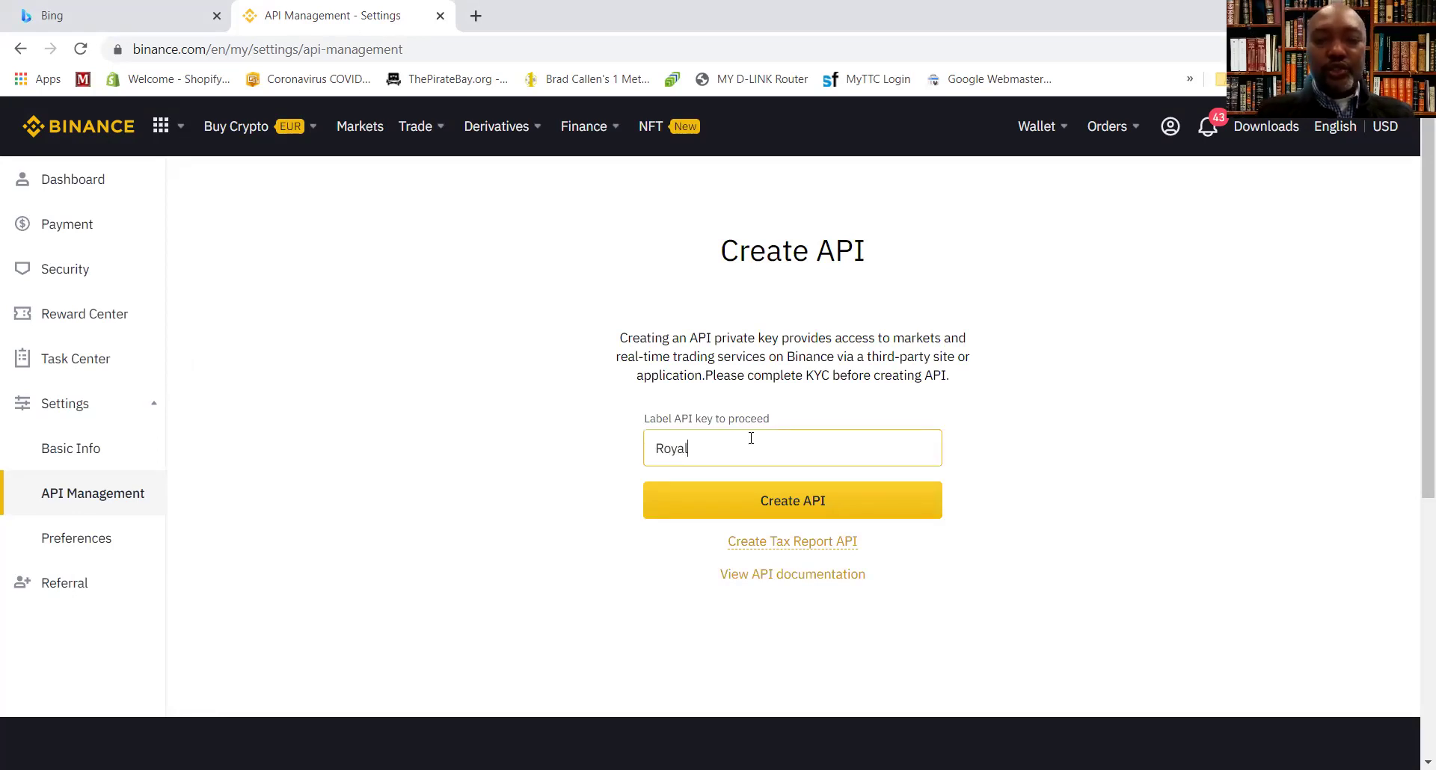
{"action": "type", "text": " Q"}
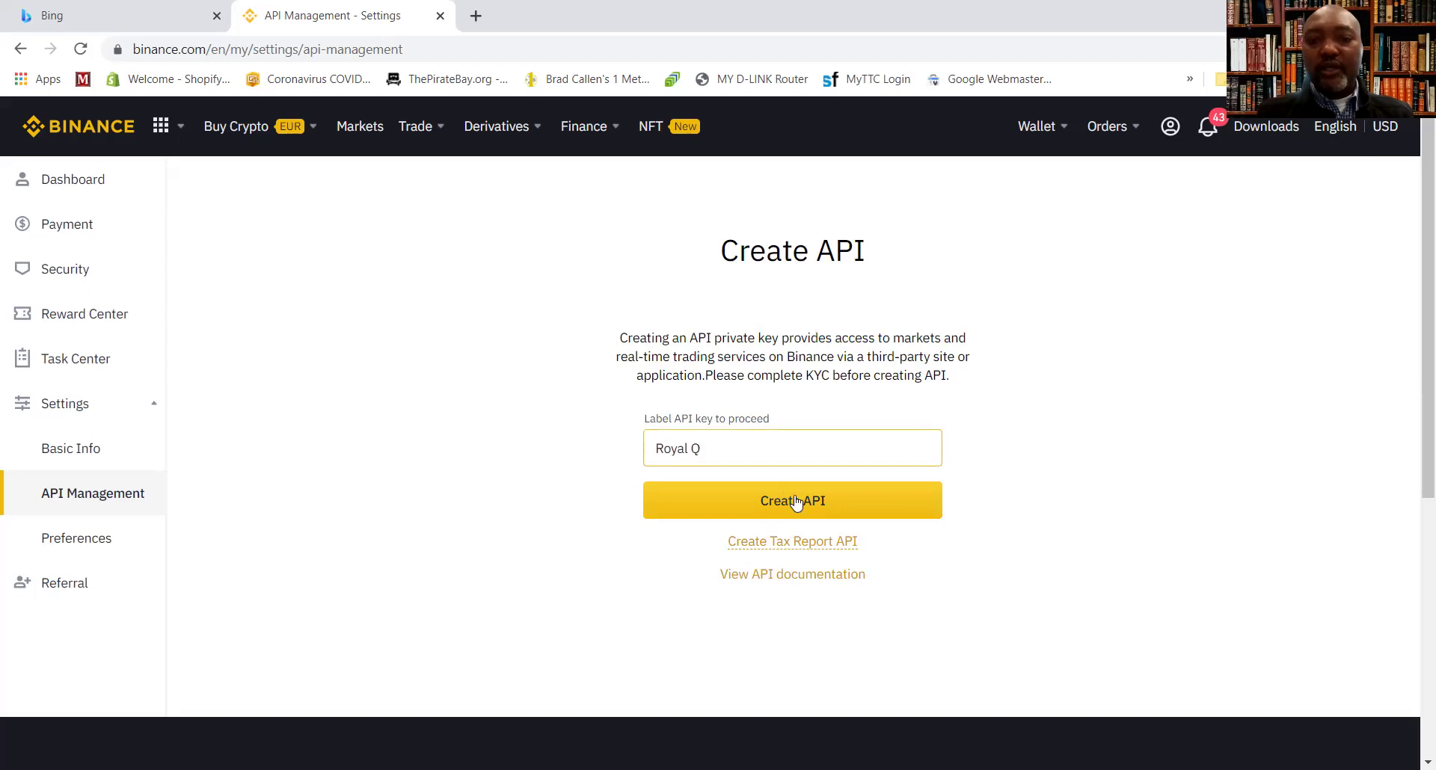
{"action": "left_click", "coordinate": [797, 507]}
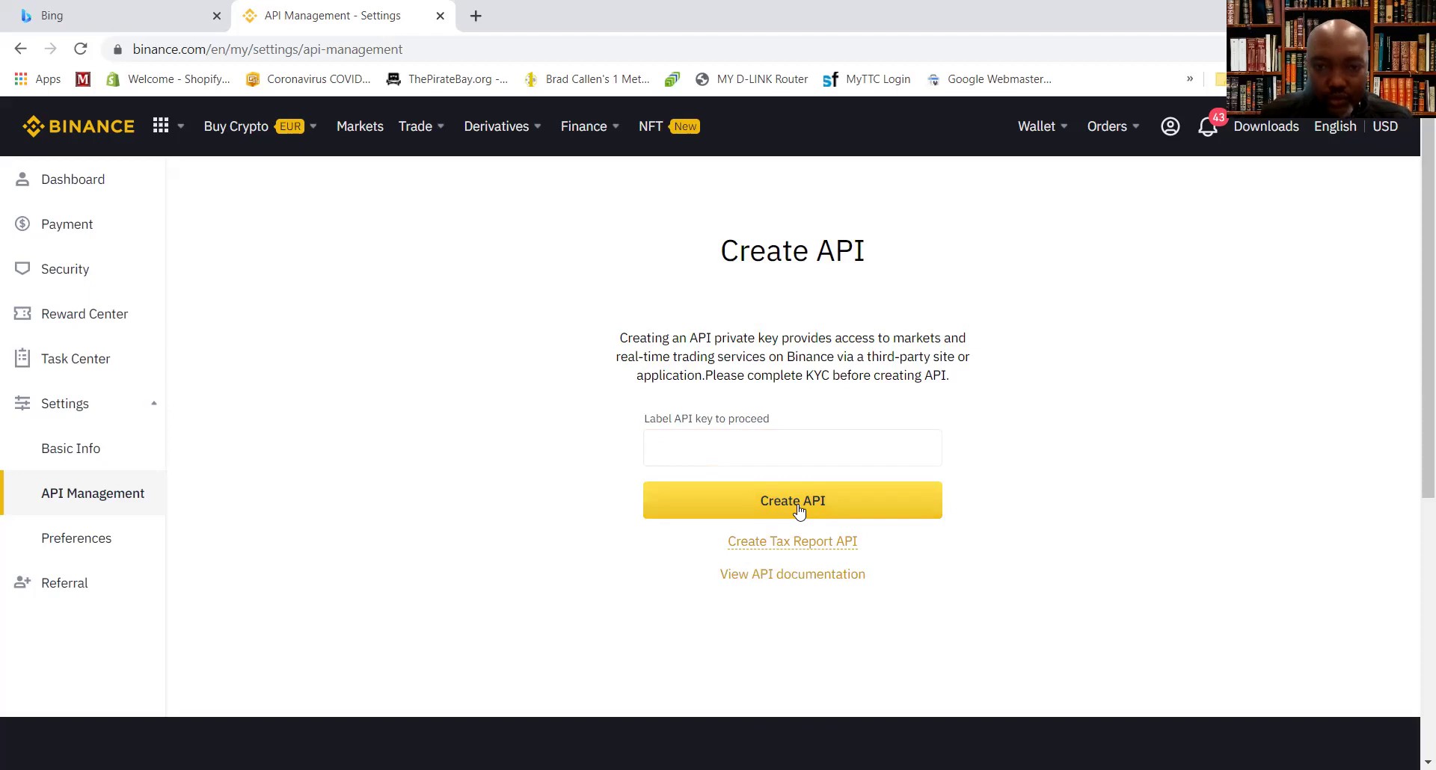
{"action": "left_click", "coordinate": [762, 513]}
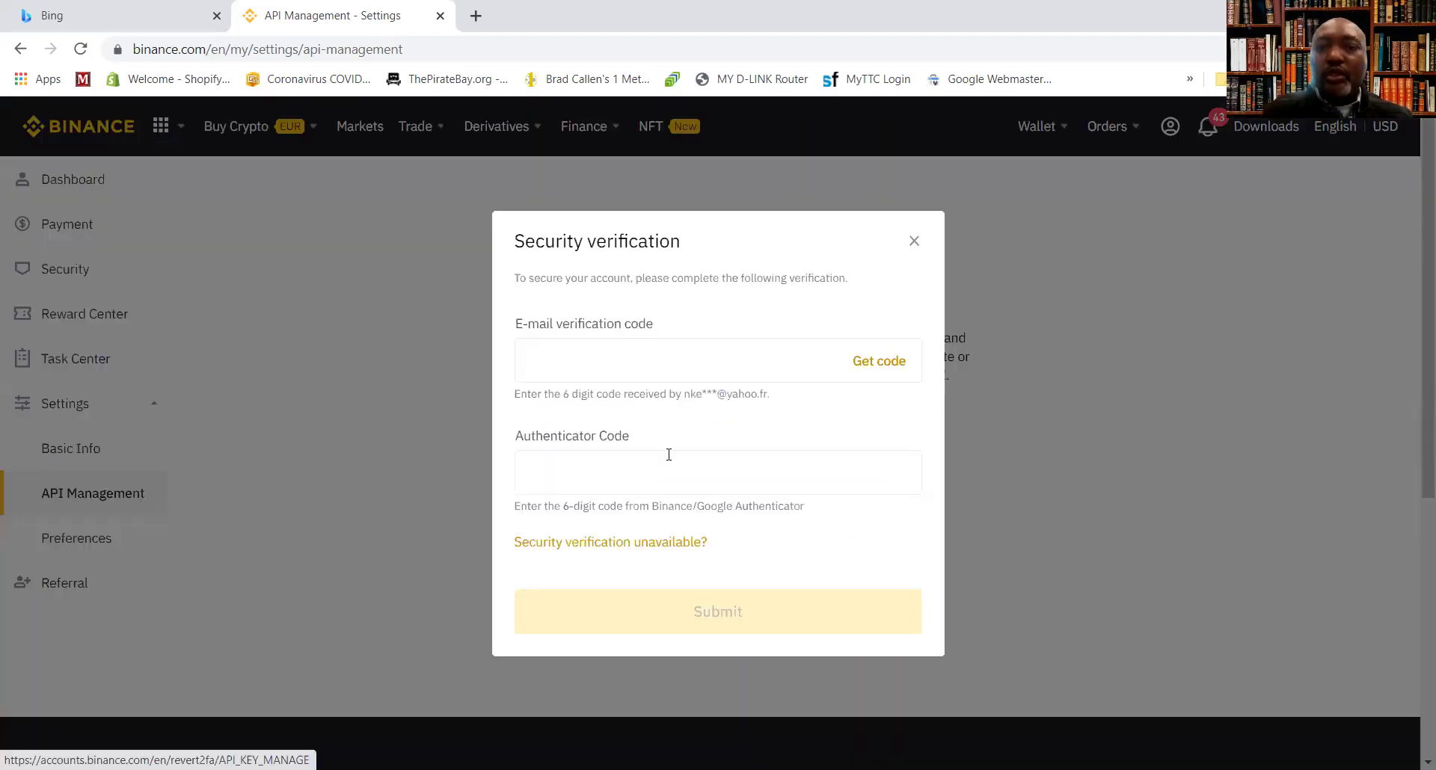
{"action": "left_click", "coordinate": [552, 478]}
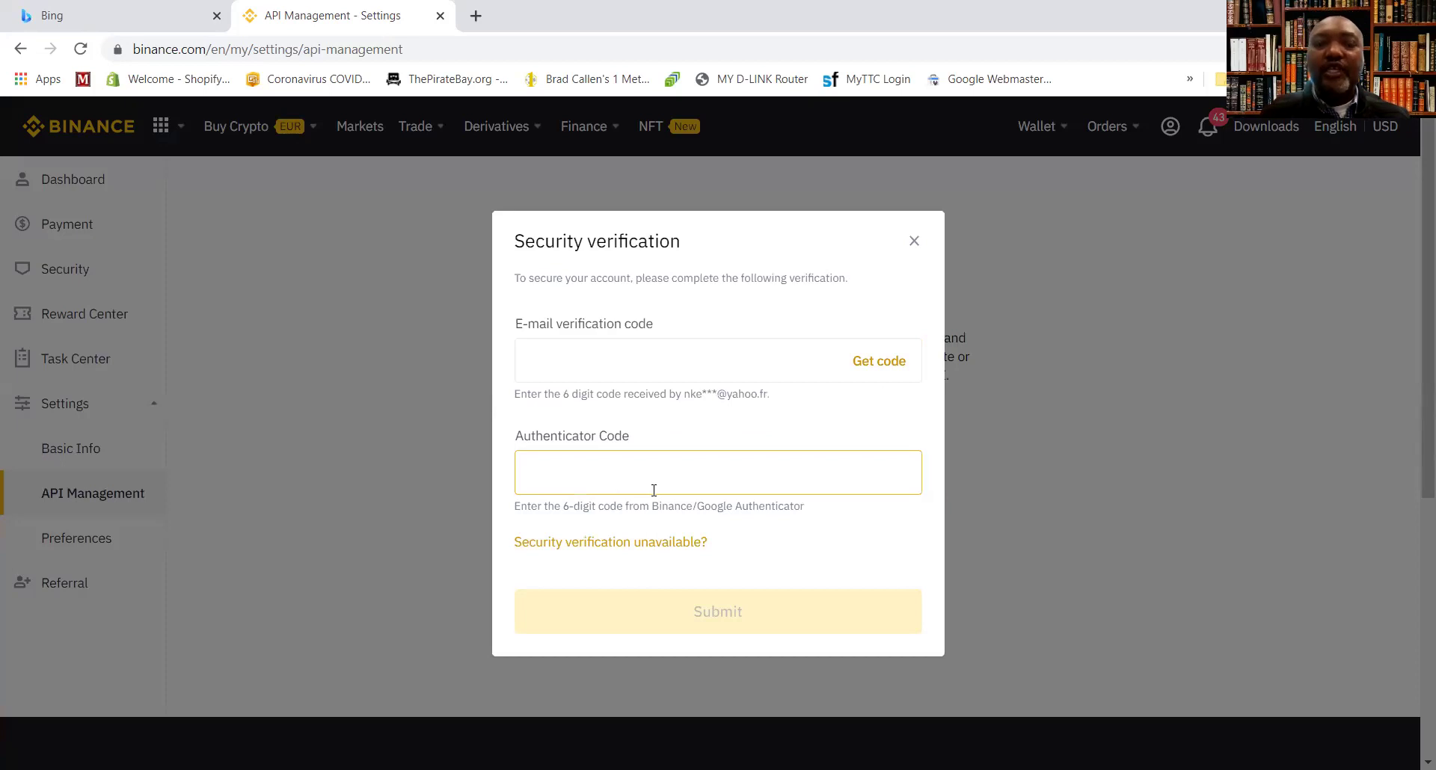
- Load yahoo.ca in a new tab, request Binance's e-mail code, then open the Yahoo Mail inbox
{"action": "left_click", "coordinate": [475, 16]}
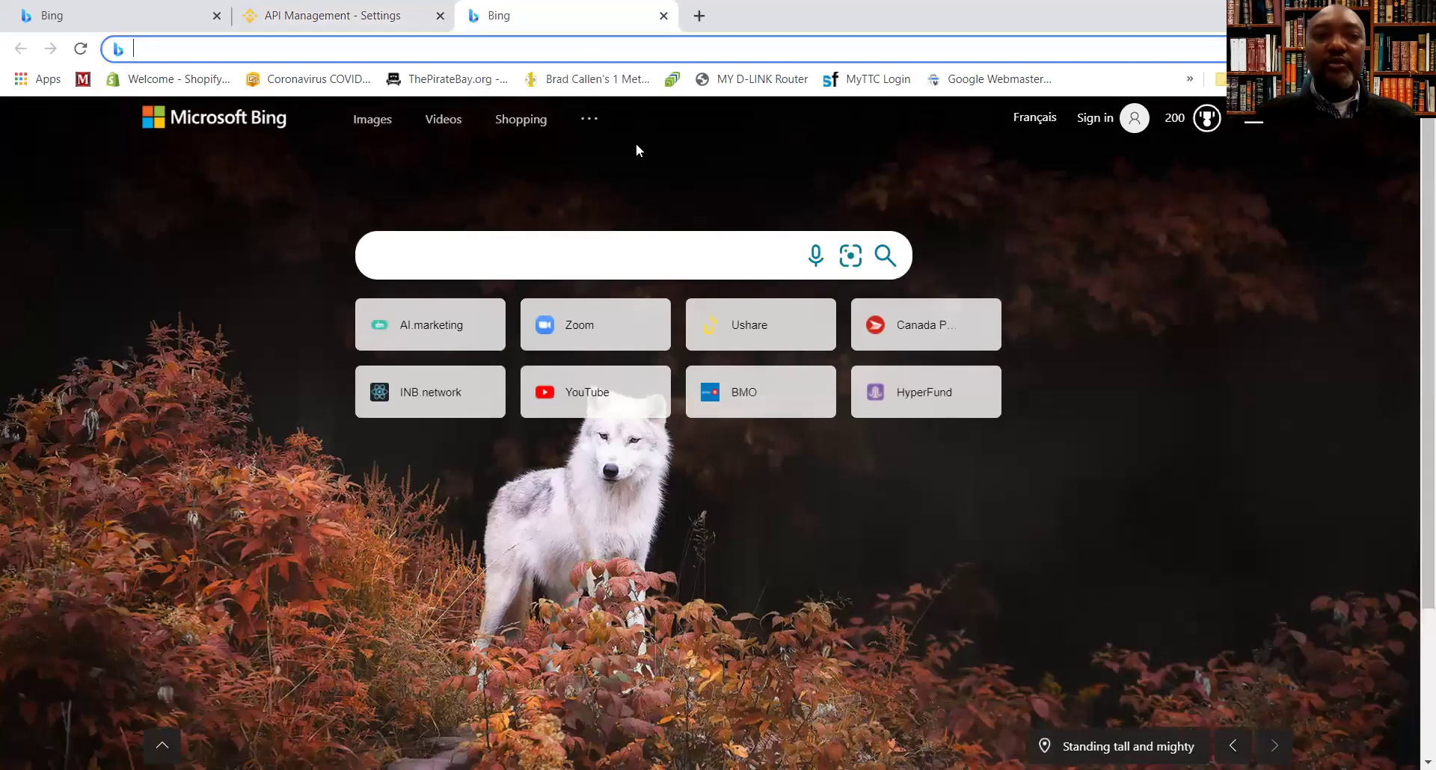
{"action": "type", "text": "yah"}
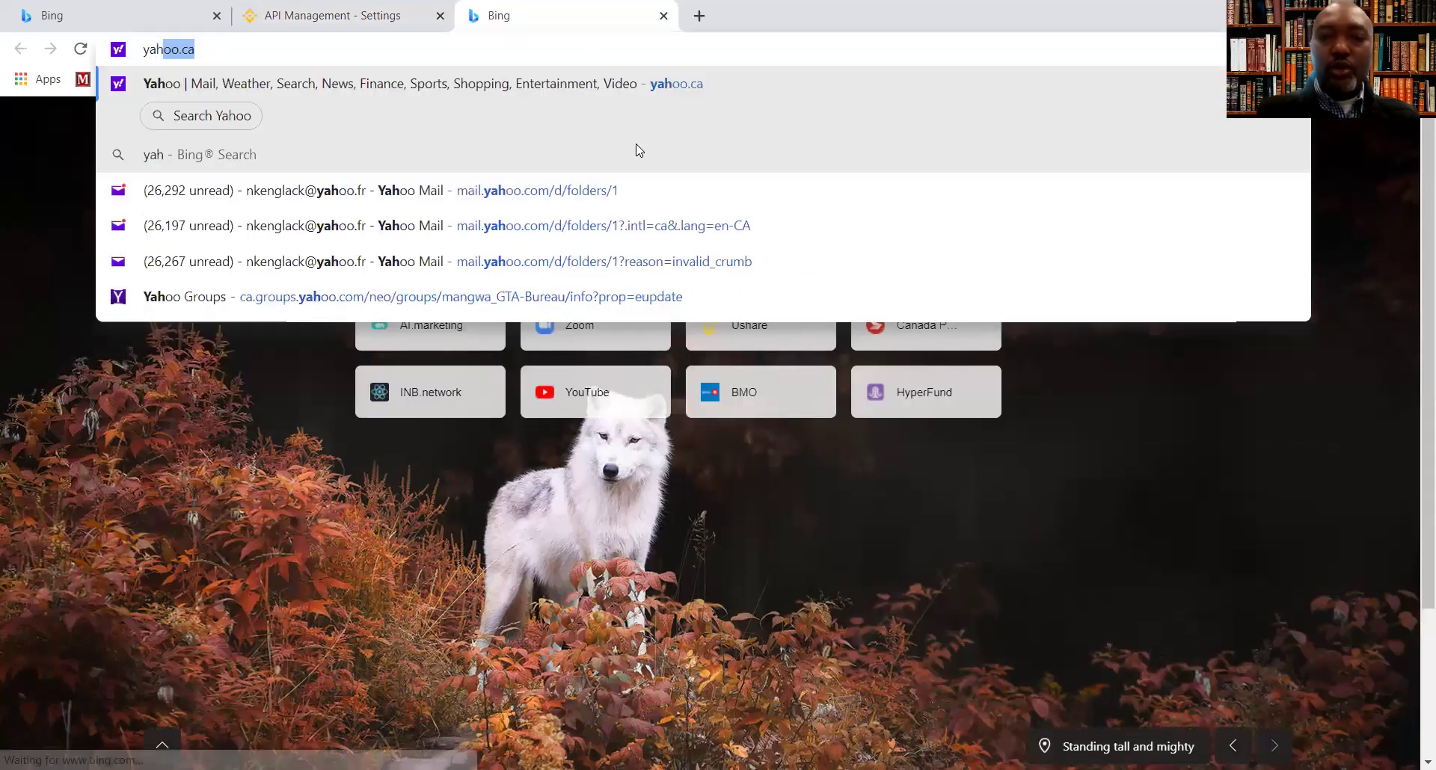
{"action": "key", "text": "Return"}
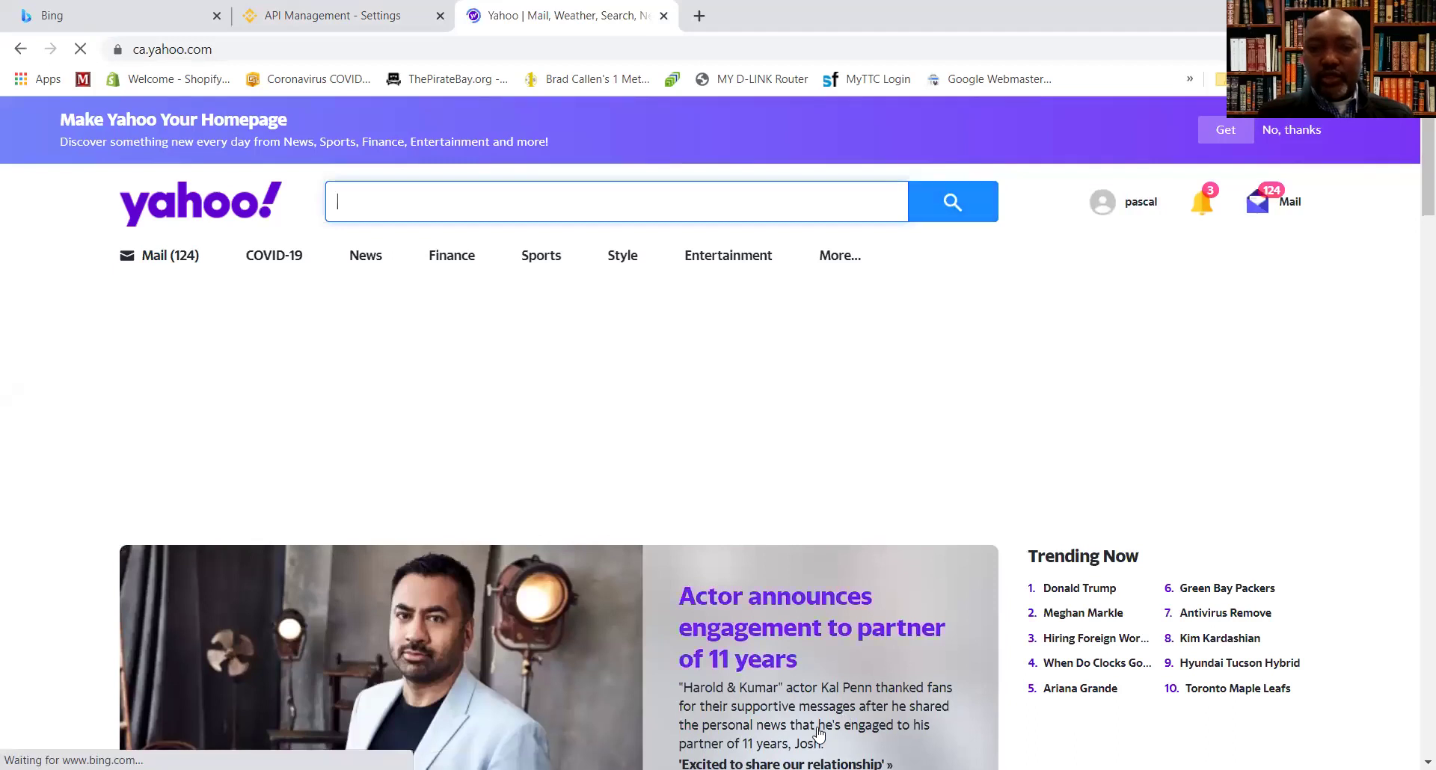
{"action": "left_click", "coordinate": [355, 18]}
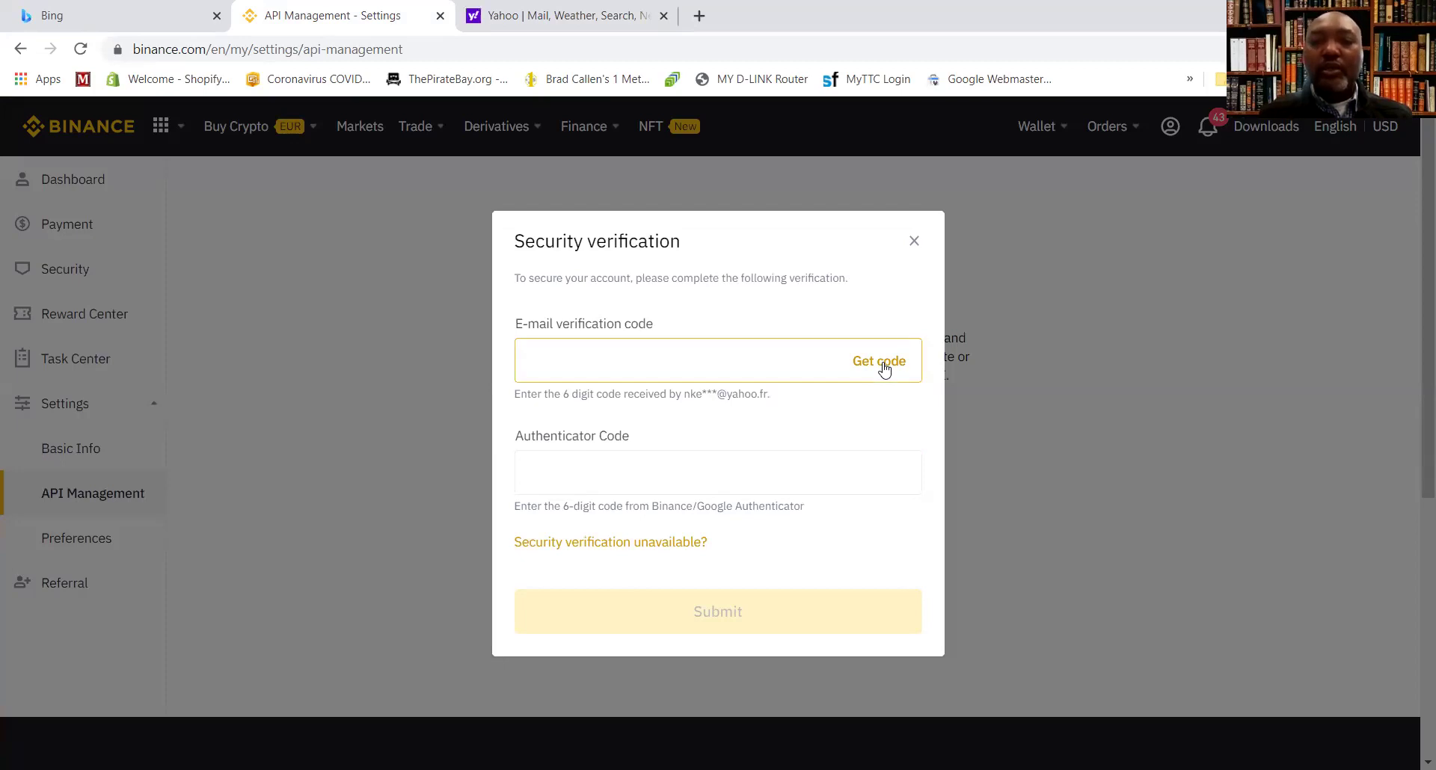
{"action": "left_click", "coordinate": [569, 15]}
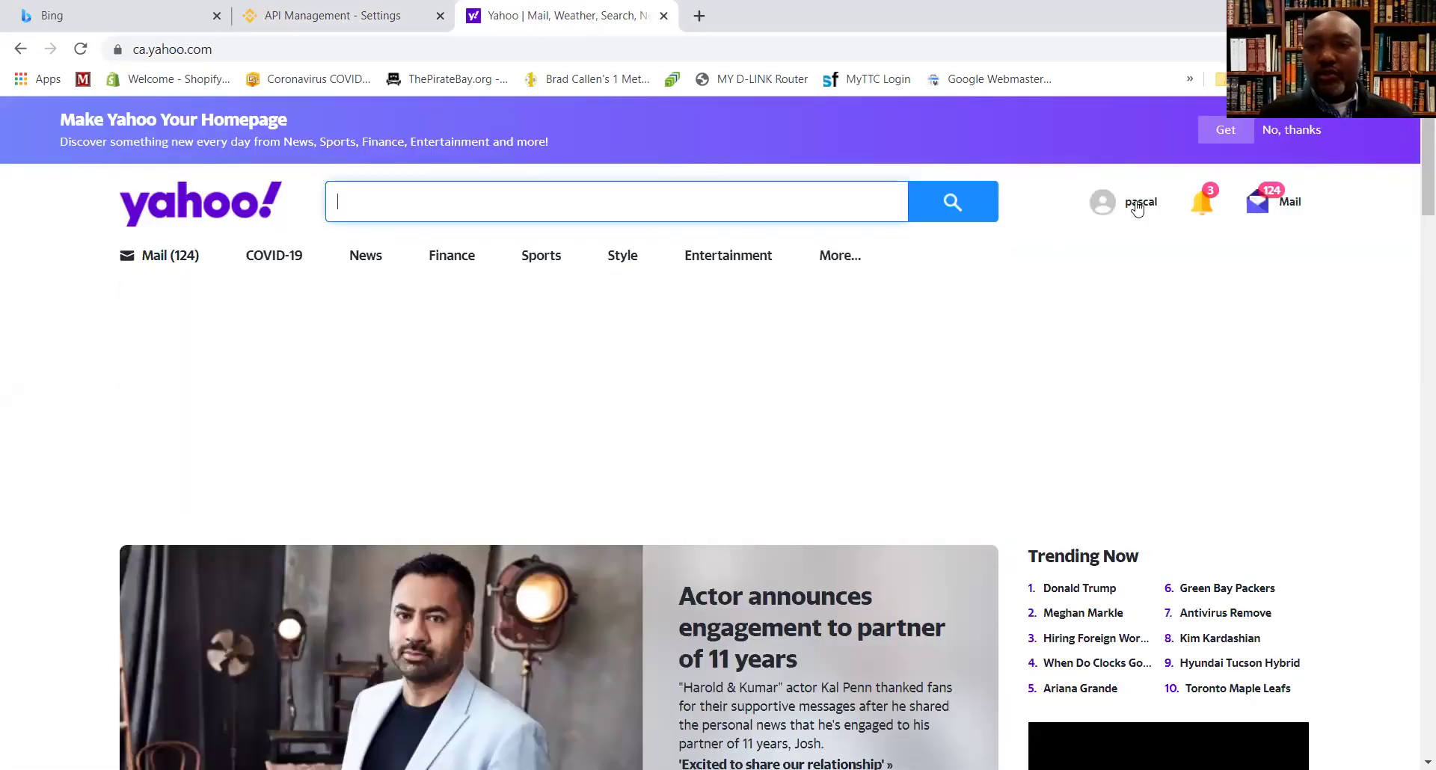
{"action": "mouse_move", "coordinate": [1136, 206]}
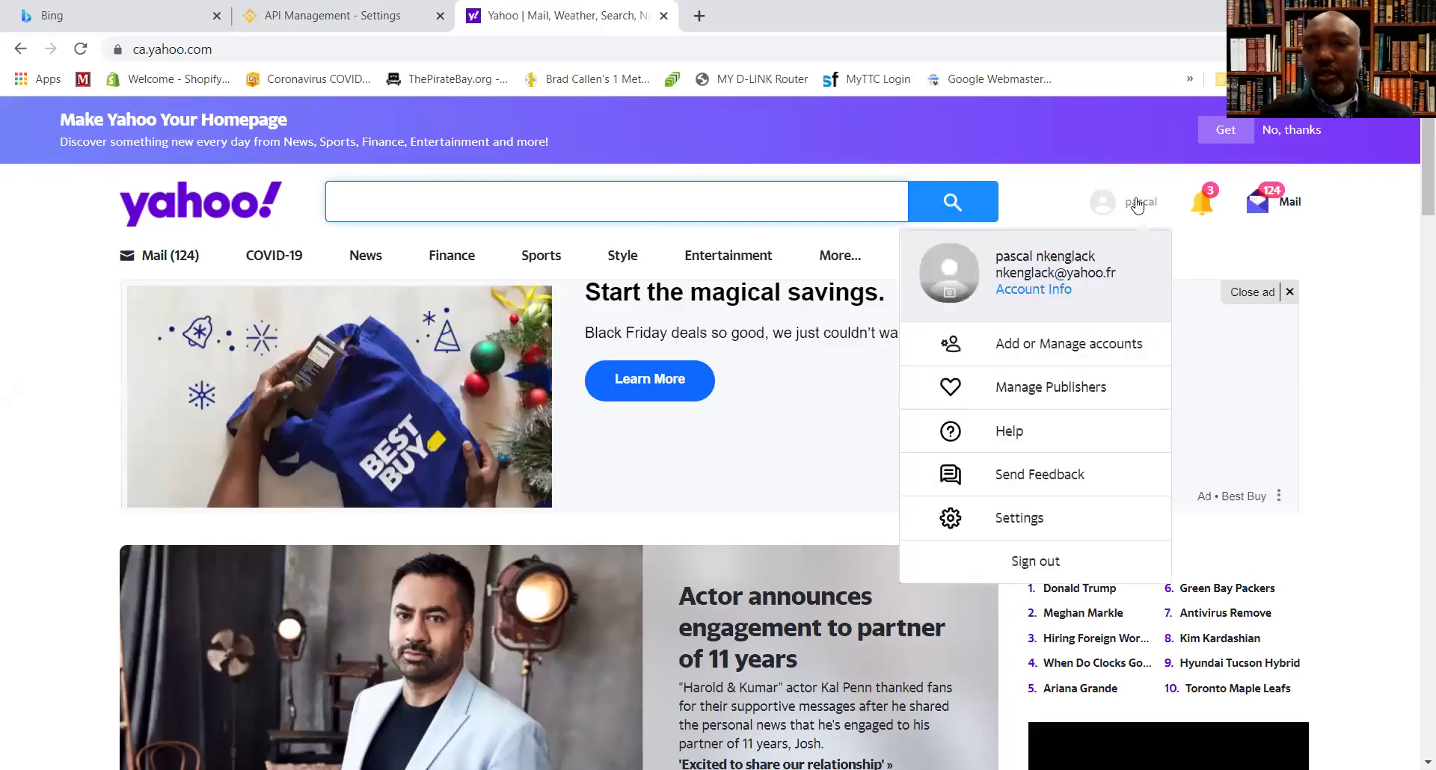
{"action": "left_click", "coordinate": [1265, 210]}
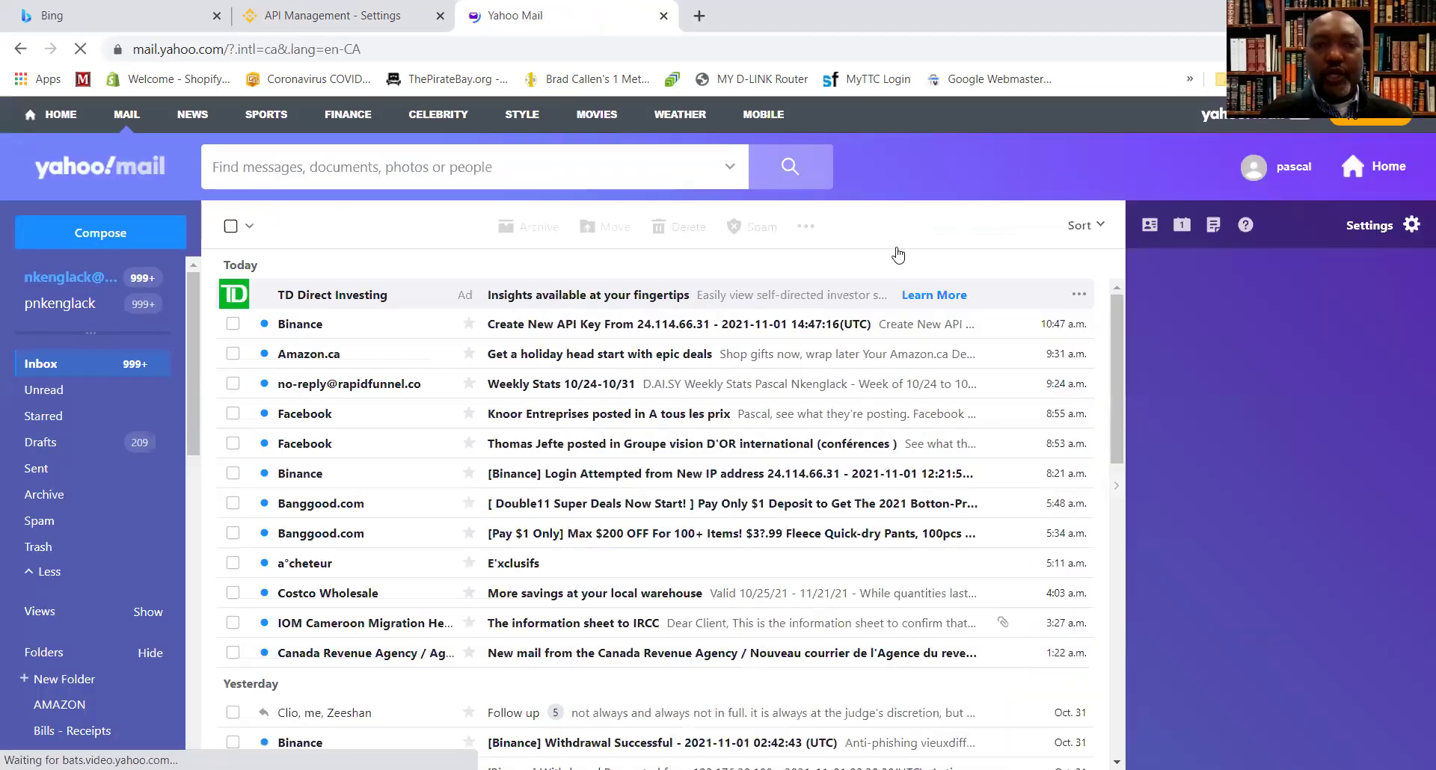
- Read Binance's 'Create New API Key' e-mail, then return to the Binance verification dialog
{"action": "left_click", "coordinate": [632, 329]}
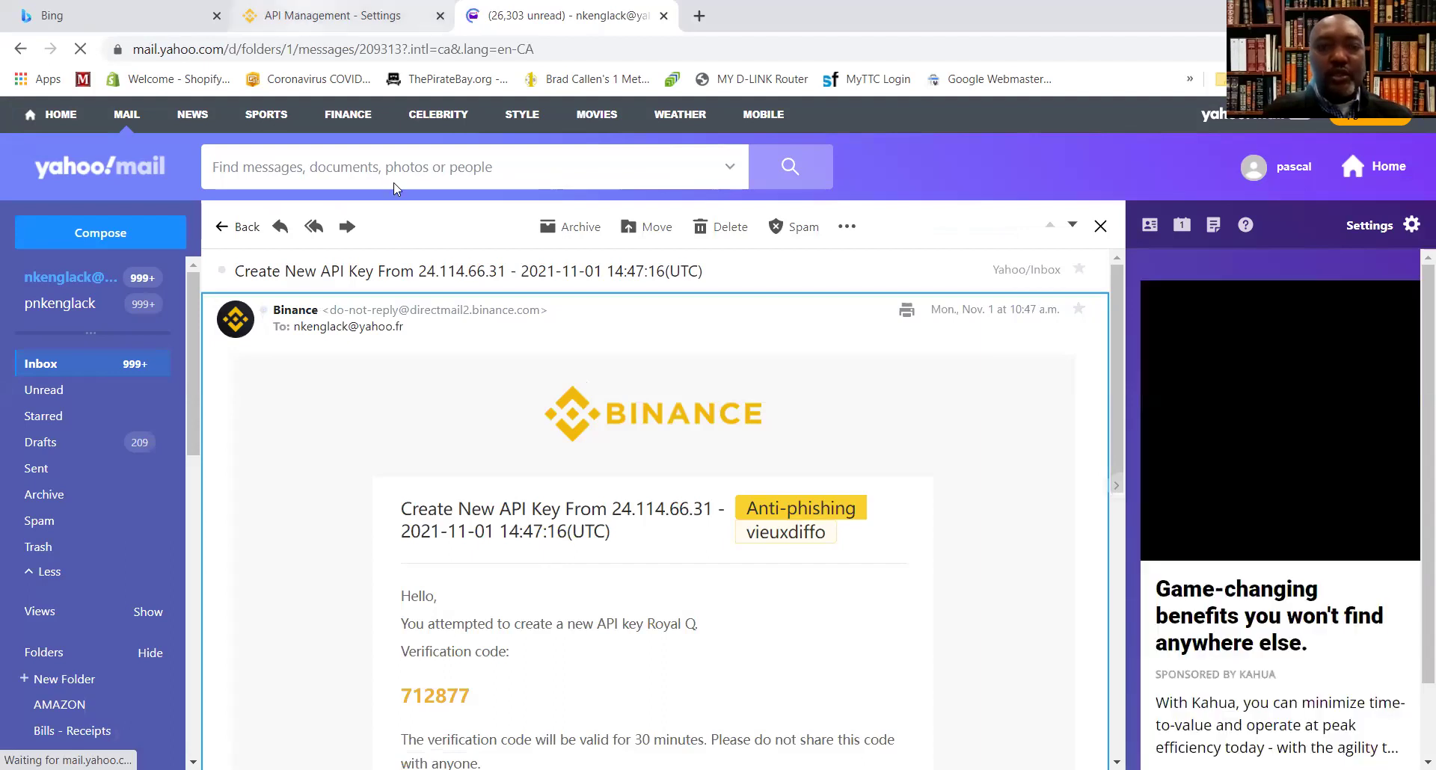
{"action": "key", "text": "ctrl+shift+Tab"}
- Enter the e-mailed verification code and the authenticator code, then submit them
{"action": "left_click", "coordinate": [657, 354]}
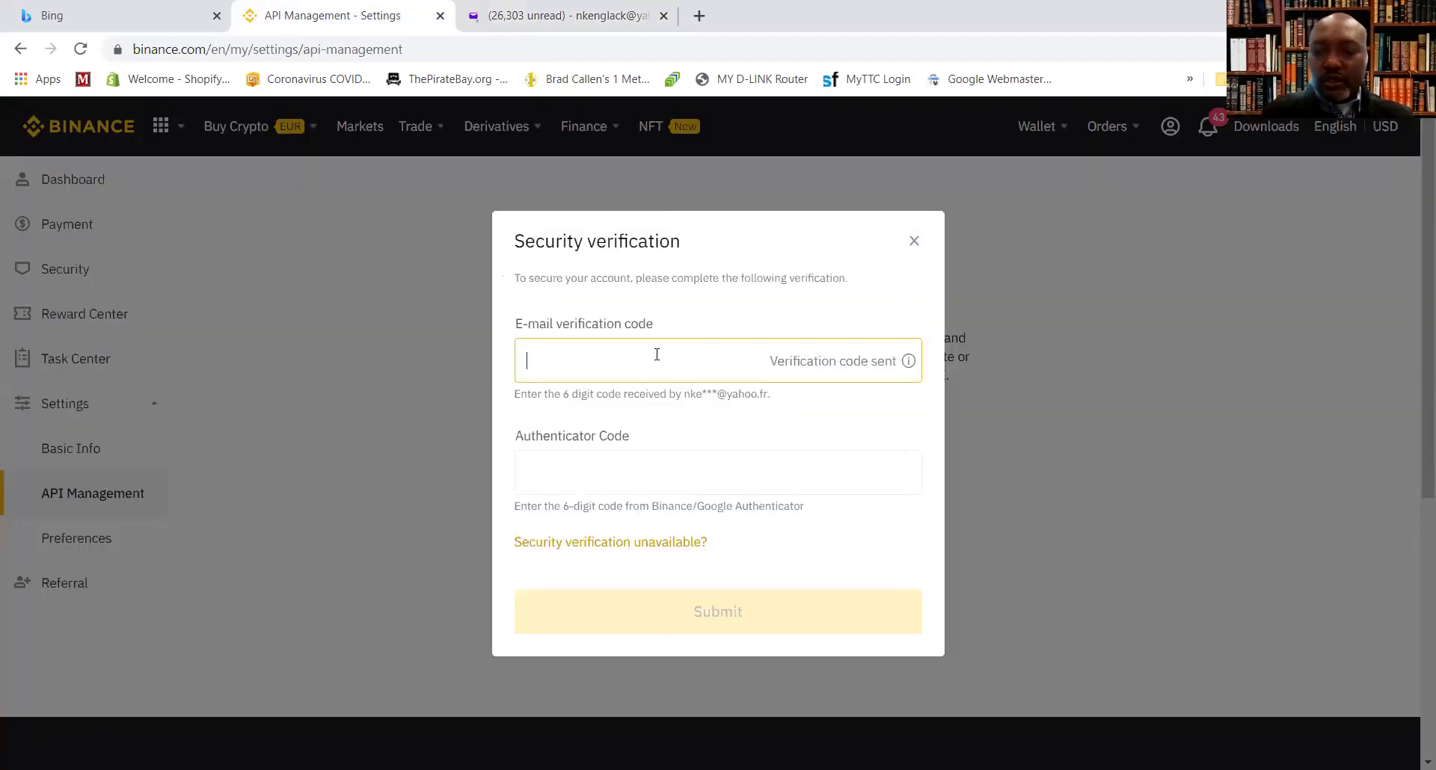
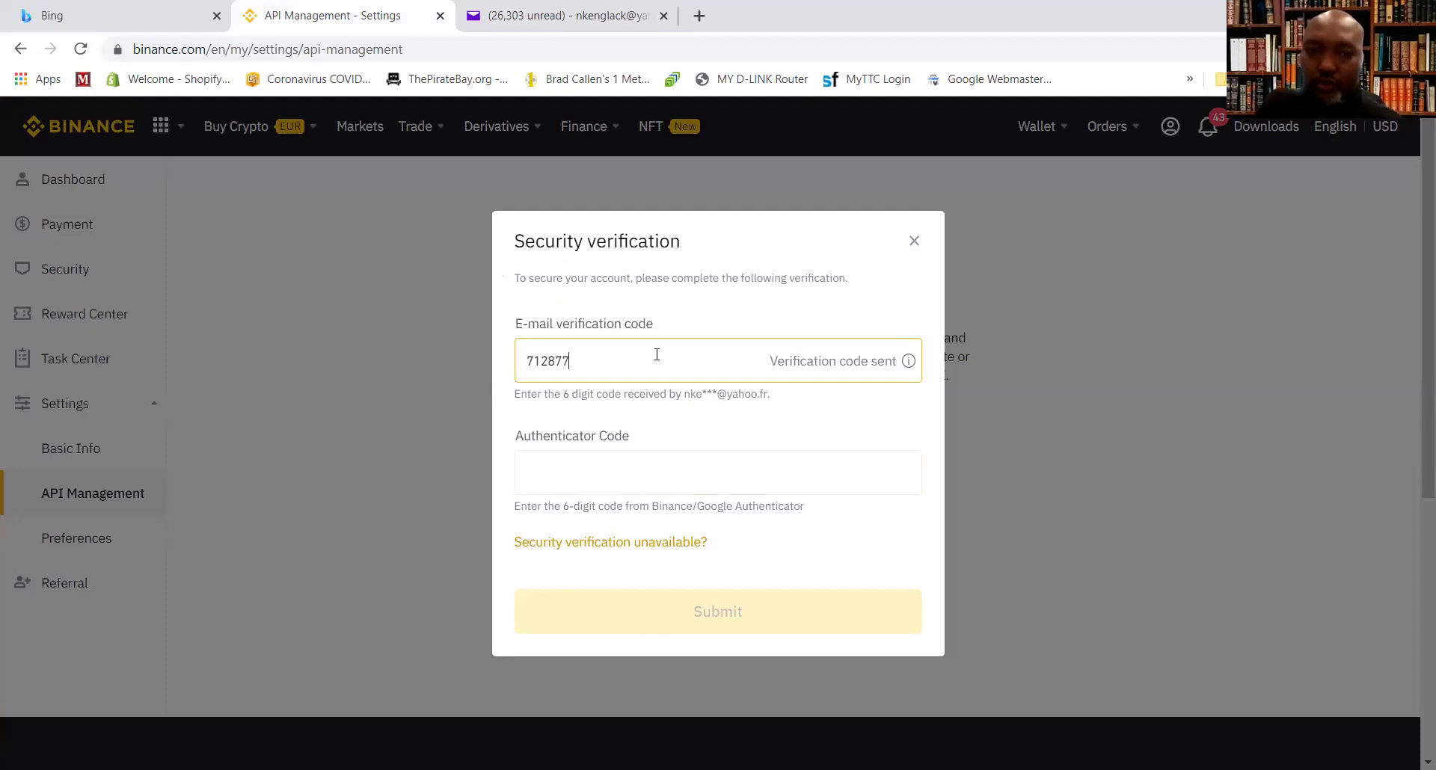
{"action": "left_click", "coordinate": [614, 476]}
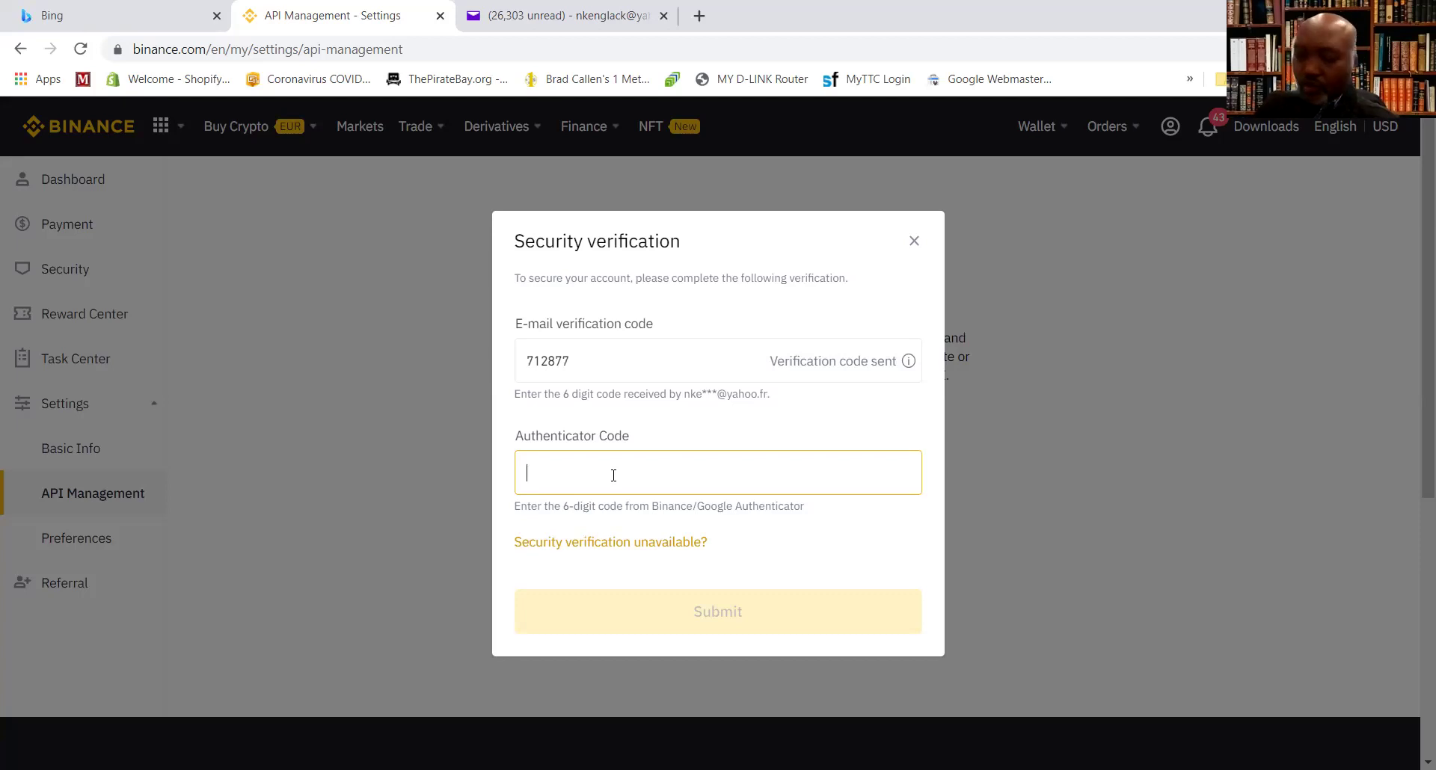
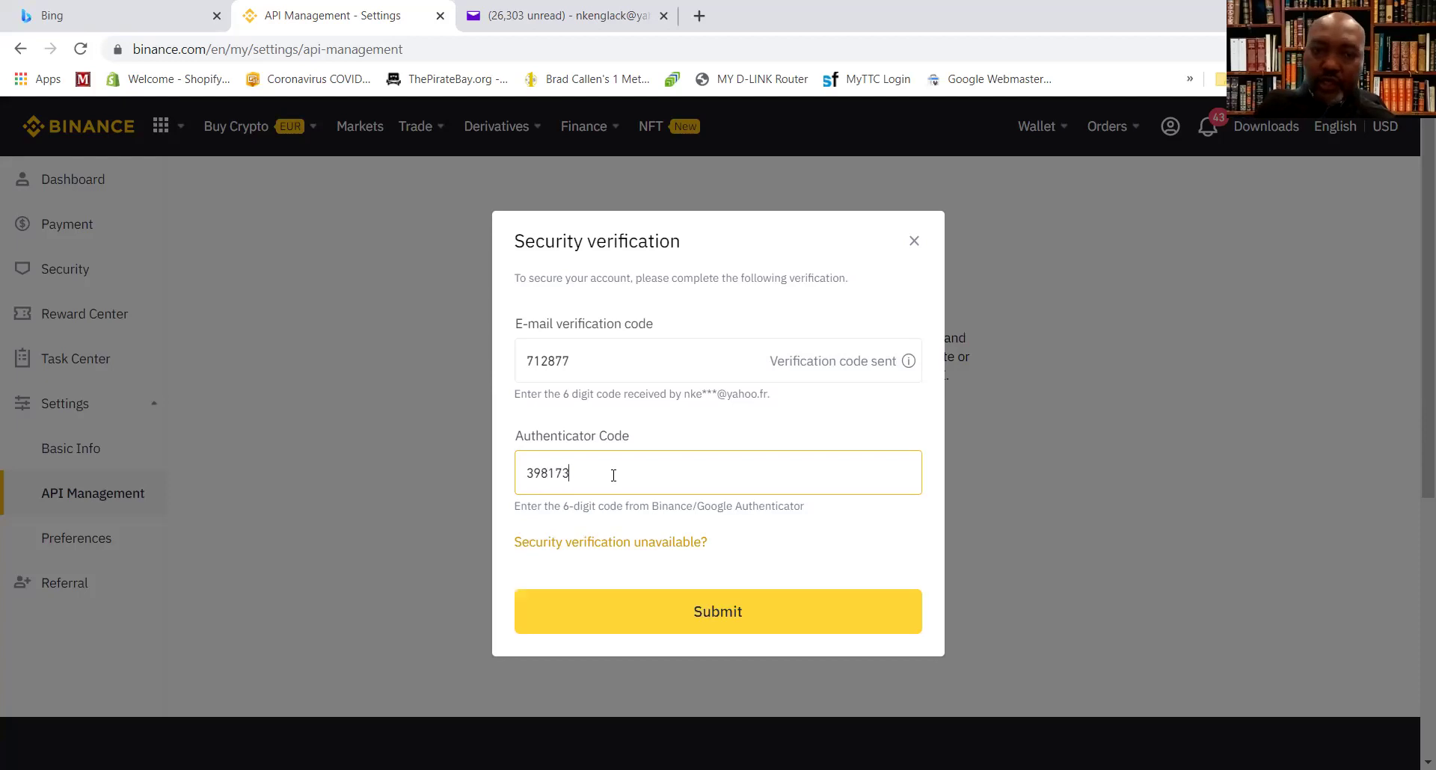
{"action": "left_click", "coordinate": [693, 607]}
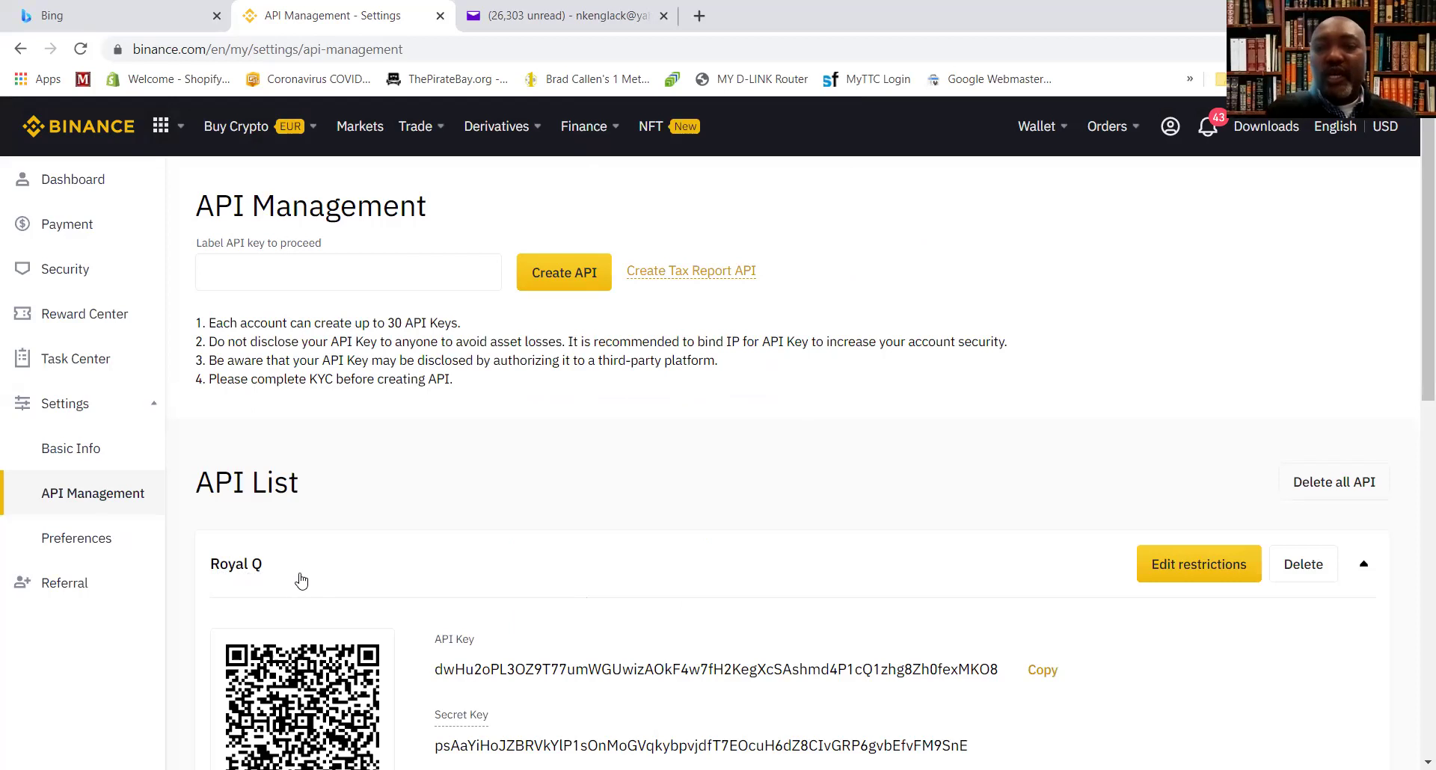
- Scroll through the new Royal Q key's API key, secret key and current restriction settings
{"action": "scroll", "coordinate": [299, 581], "scroll_direction": "down", "scroll_amount": 3}
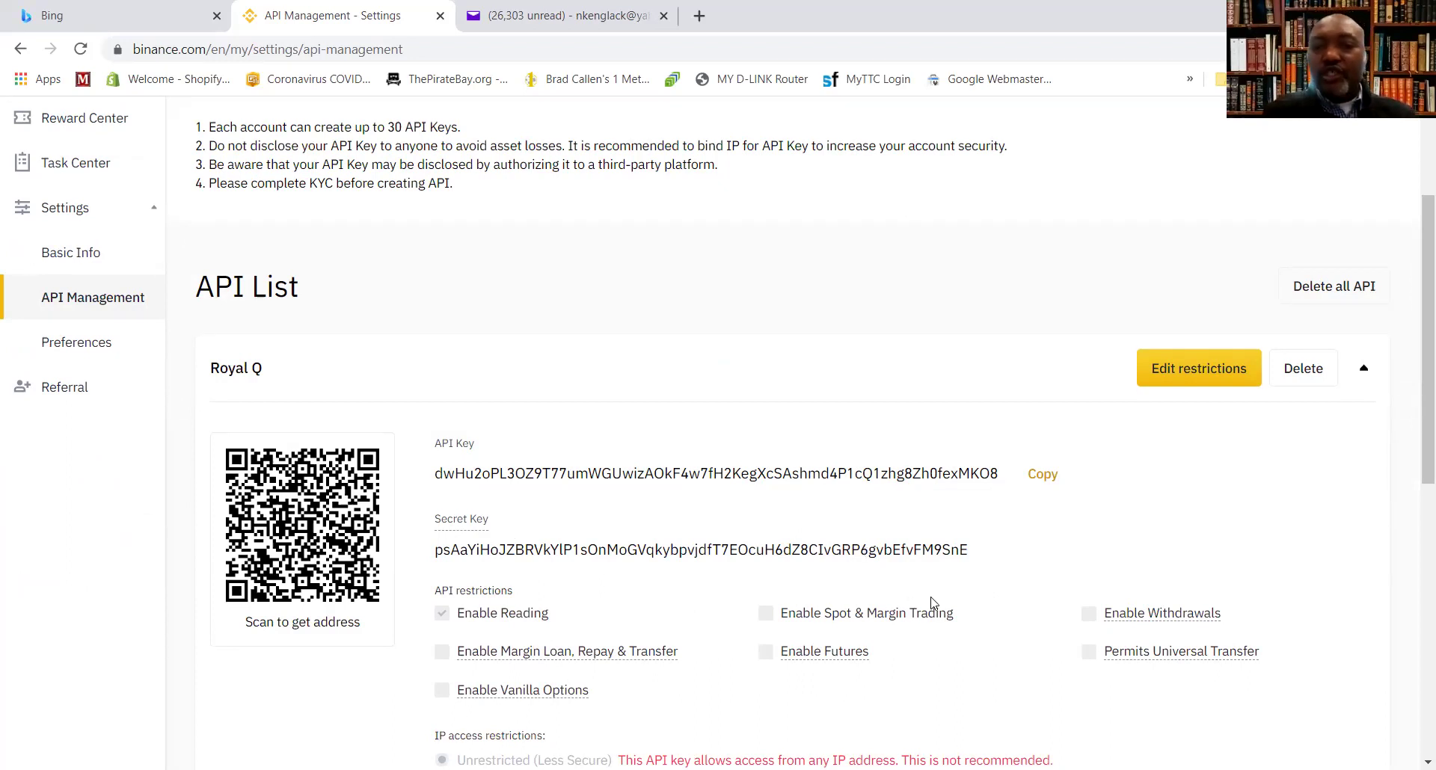
{"action": "scroll", "coordinate": [933, 602], "scroll_direction": "down", "scroll_amount": 2}
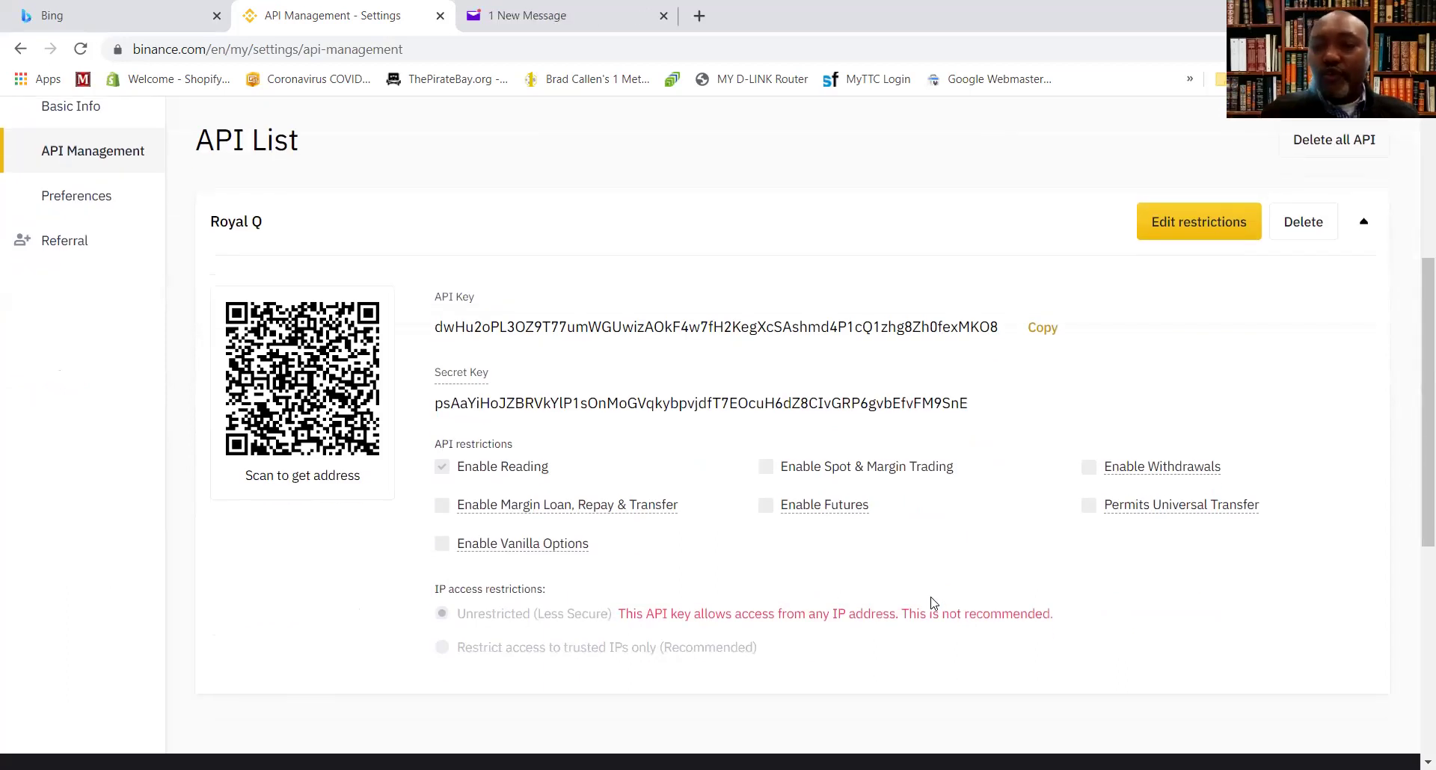
{"action": "scroll", "coordinate": [897, 392], "scroll_direction": "up", "scroll_amount": 2}
{"action": "scroll", "coordinate": [898, 393], "scroll_direction": "down", "scroll_amount": 2}
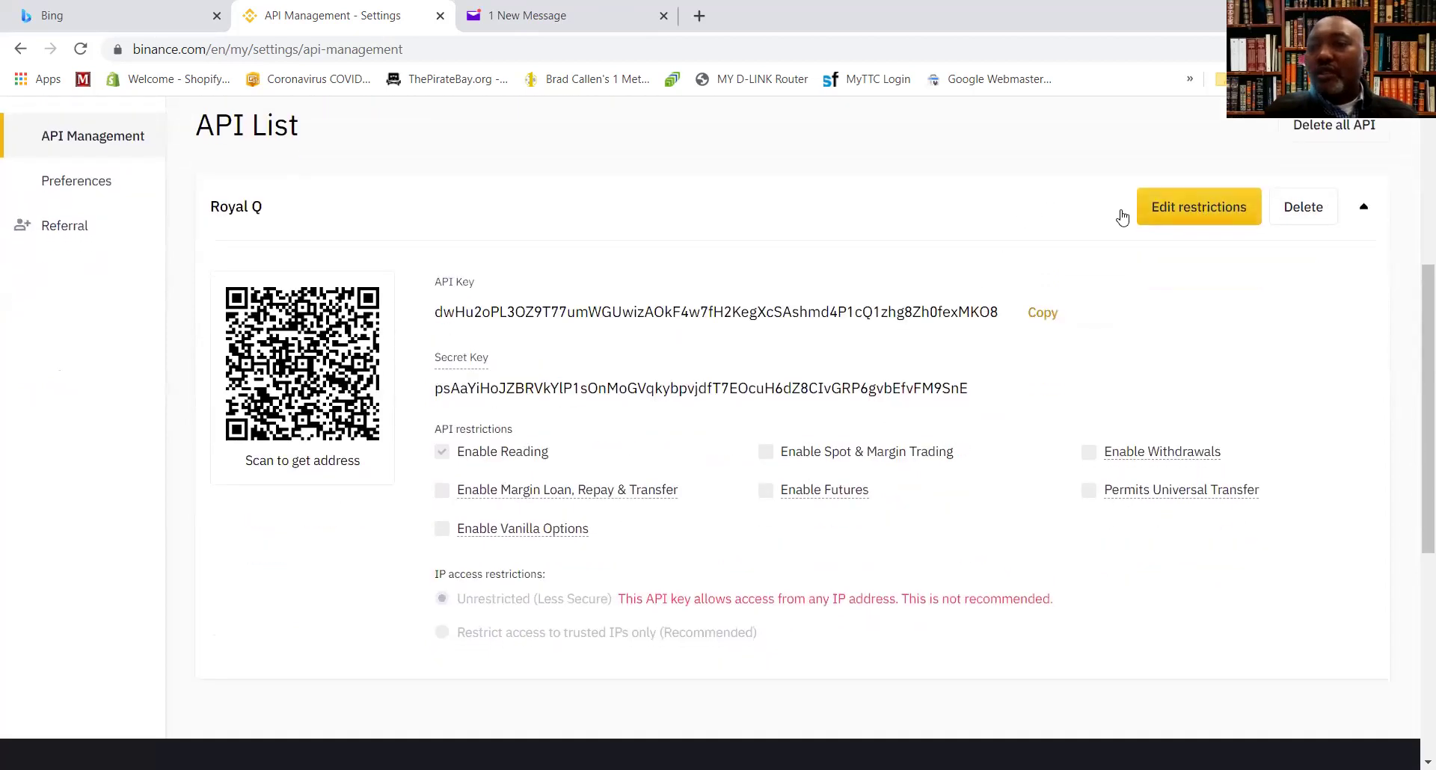
- Enable Spot & Margin Trading on the Royal Q key and restrict it to the pasted trusted IPs
{"action": "left_click", "coordinate": [1202, 209]}
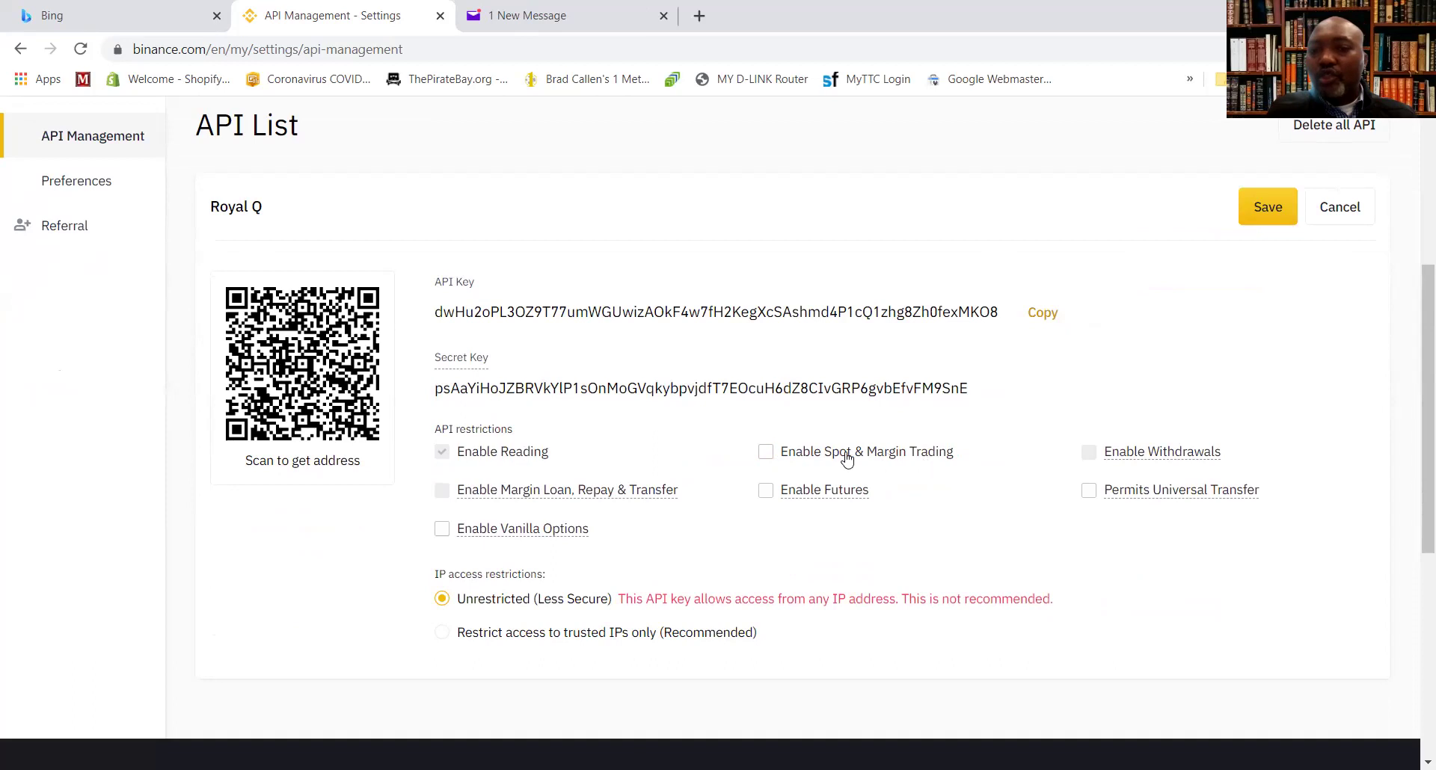
{"action": "left_click", "coordinate": [768, 456]}
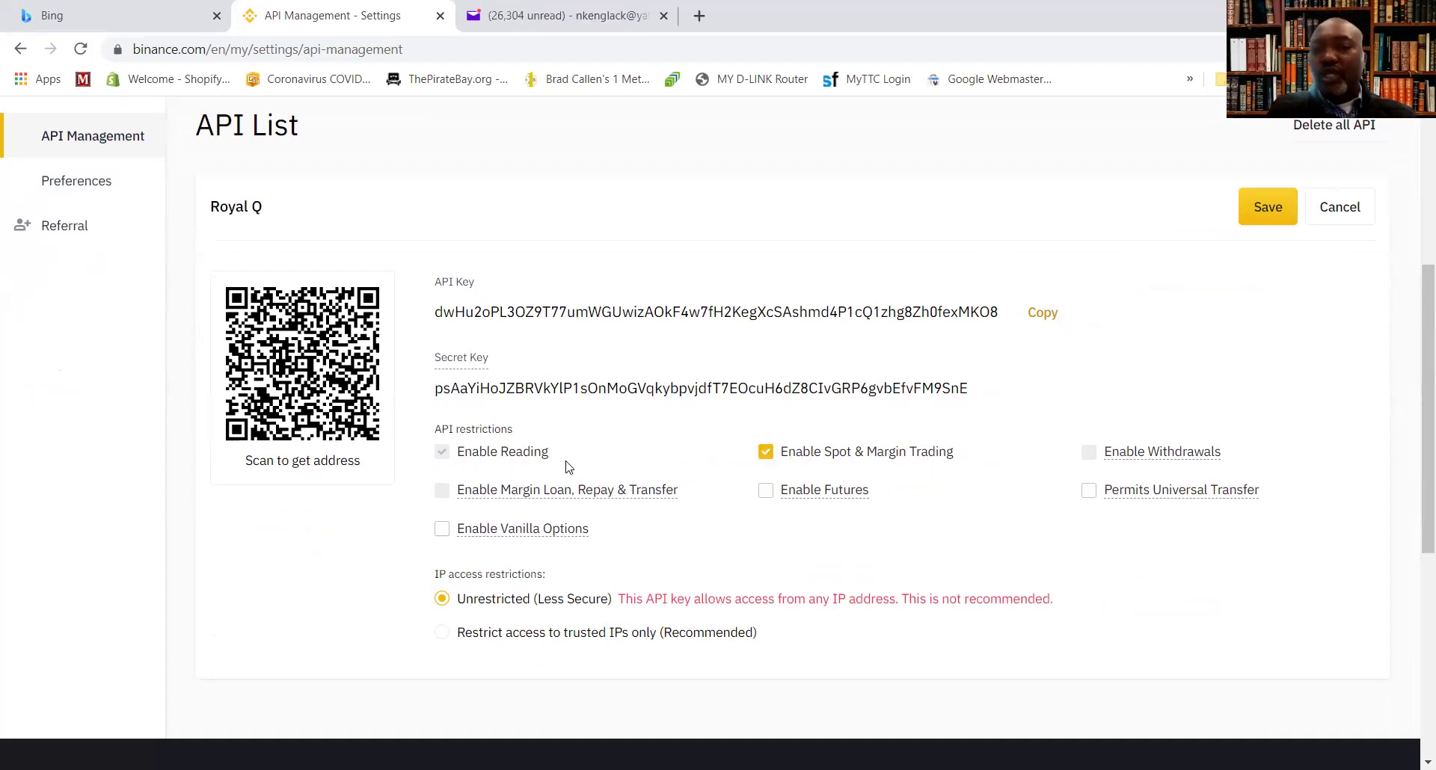
{"action": "scroll", "coordinate": [690, 432], "scroll_direction": "down", "scroll_amount": 2}
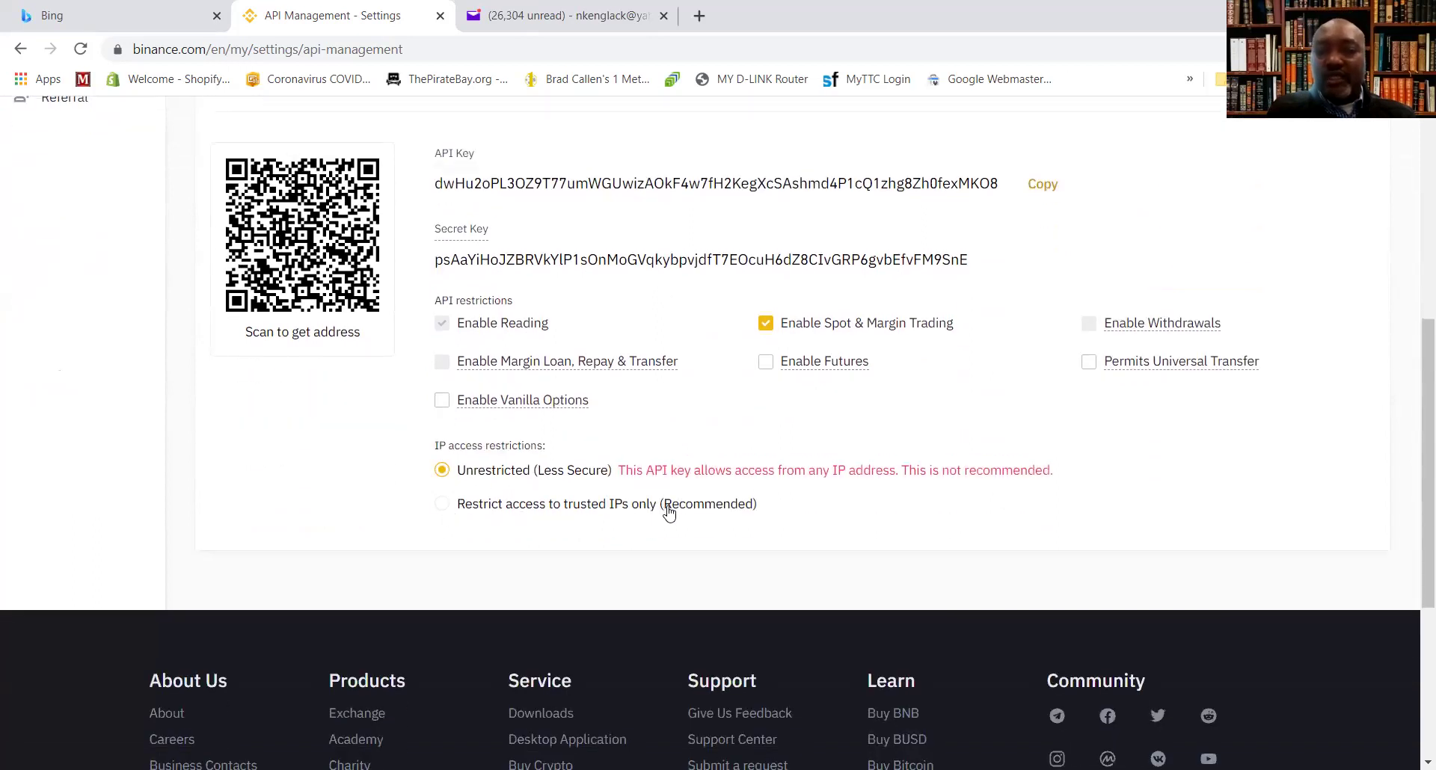
{"action": "left_click", "coordinate": [442, 504]}
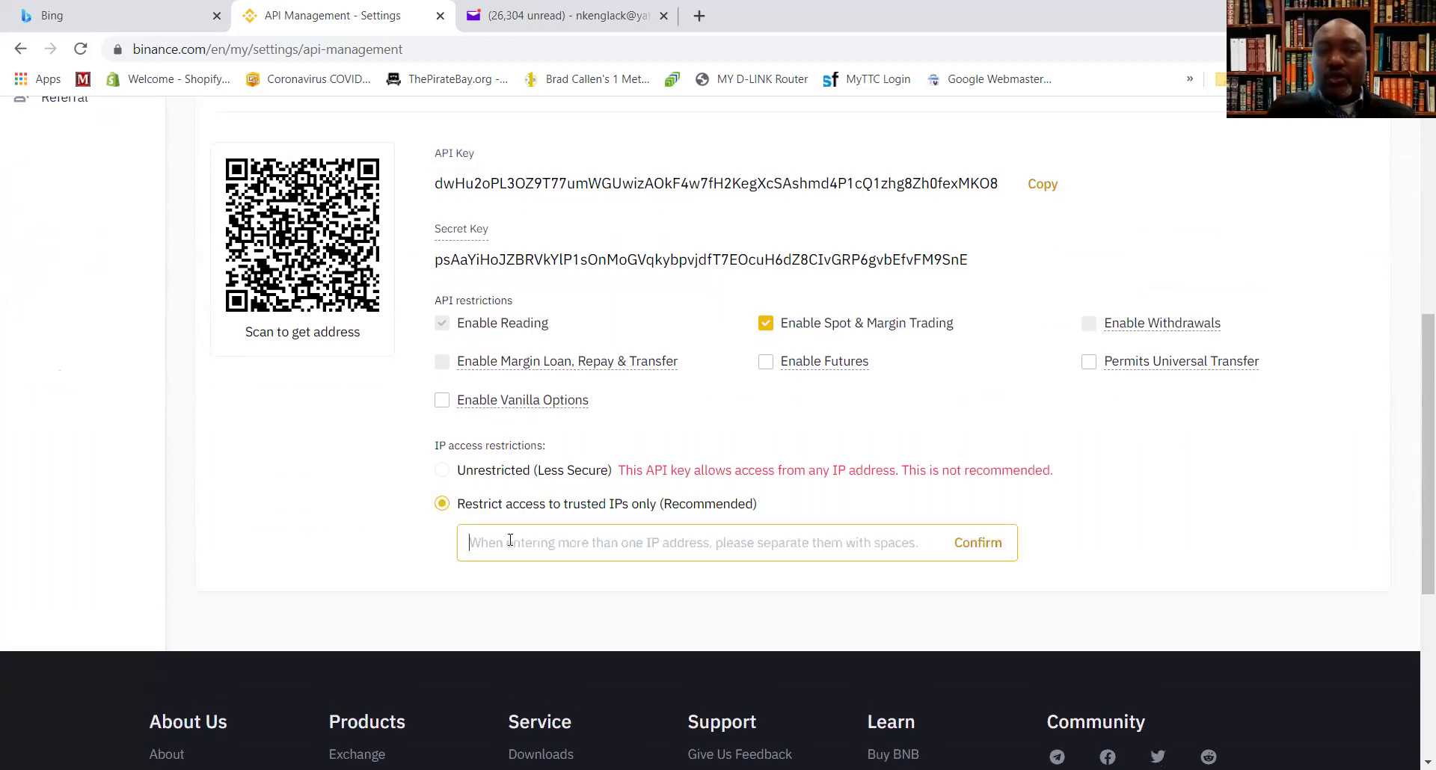
{"action": "key", "text": "ctrl+v"}
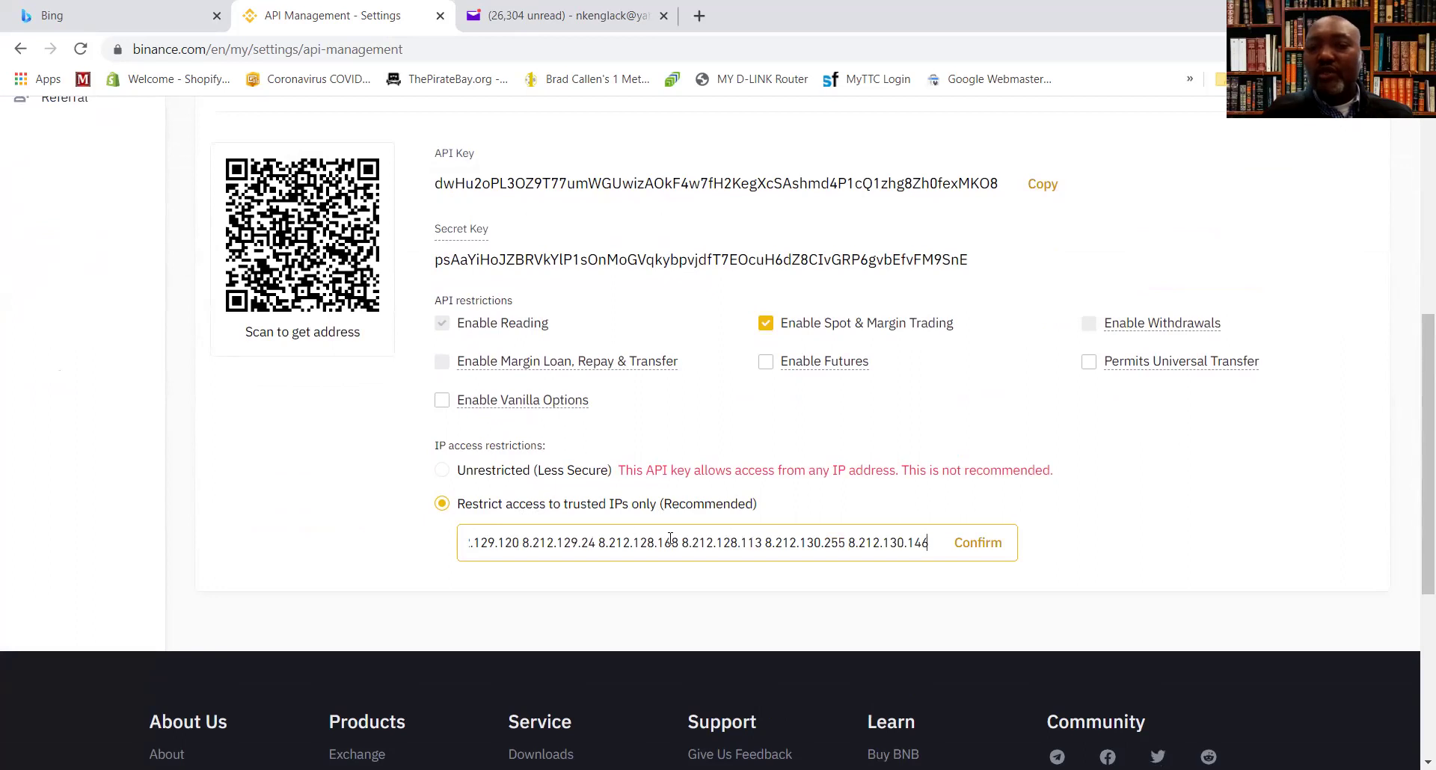
{"action": "left_click", "coordinate": [978, 545]}
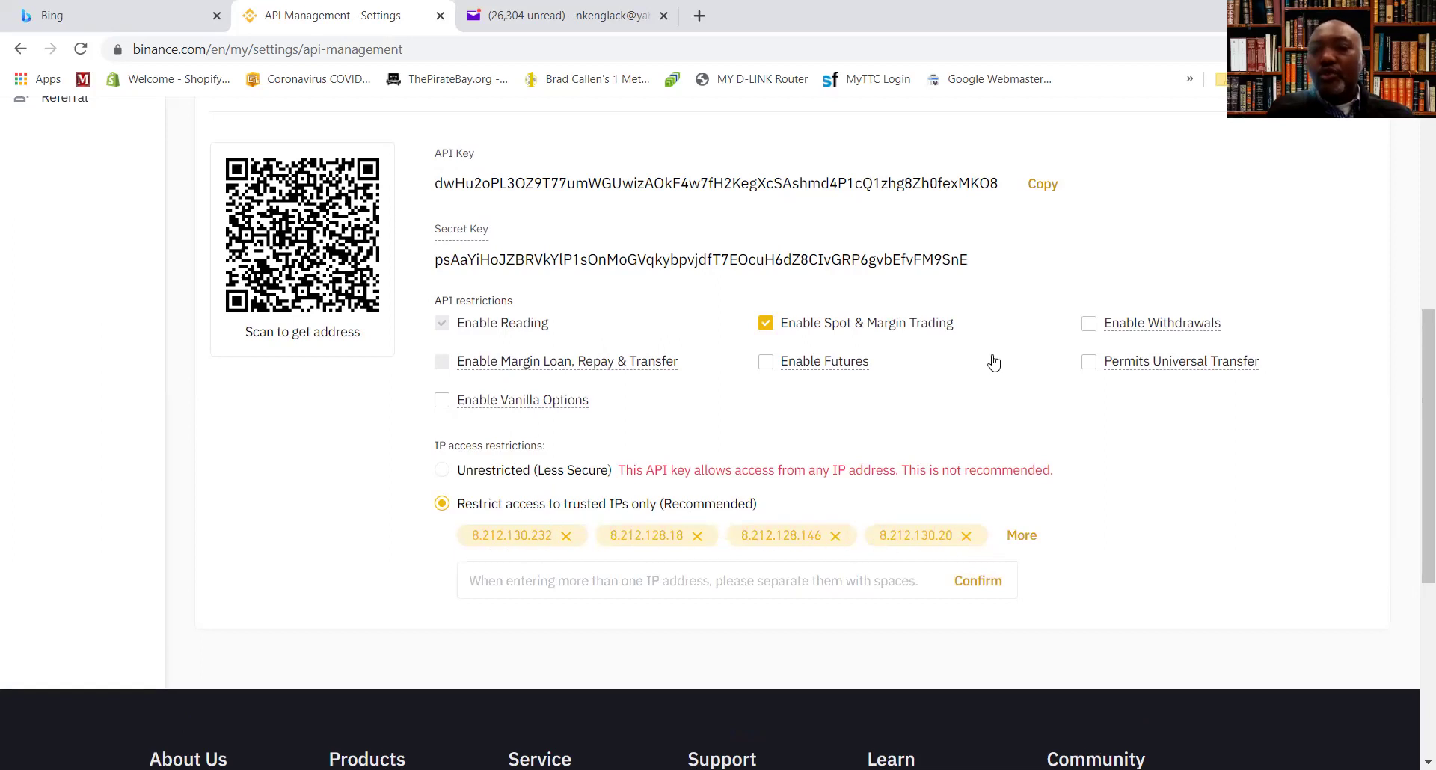
{"action": "scroll", "coordinate": [990, 357], "scroll_direction": "up", "scroll_amount": 1}
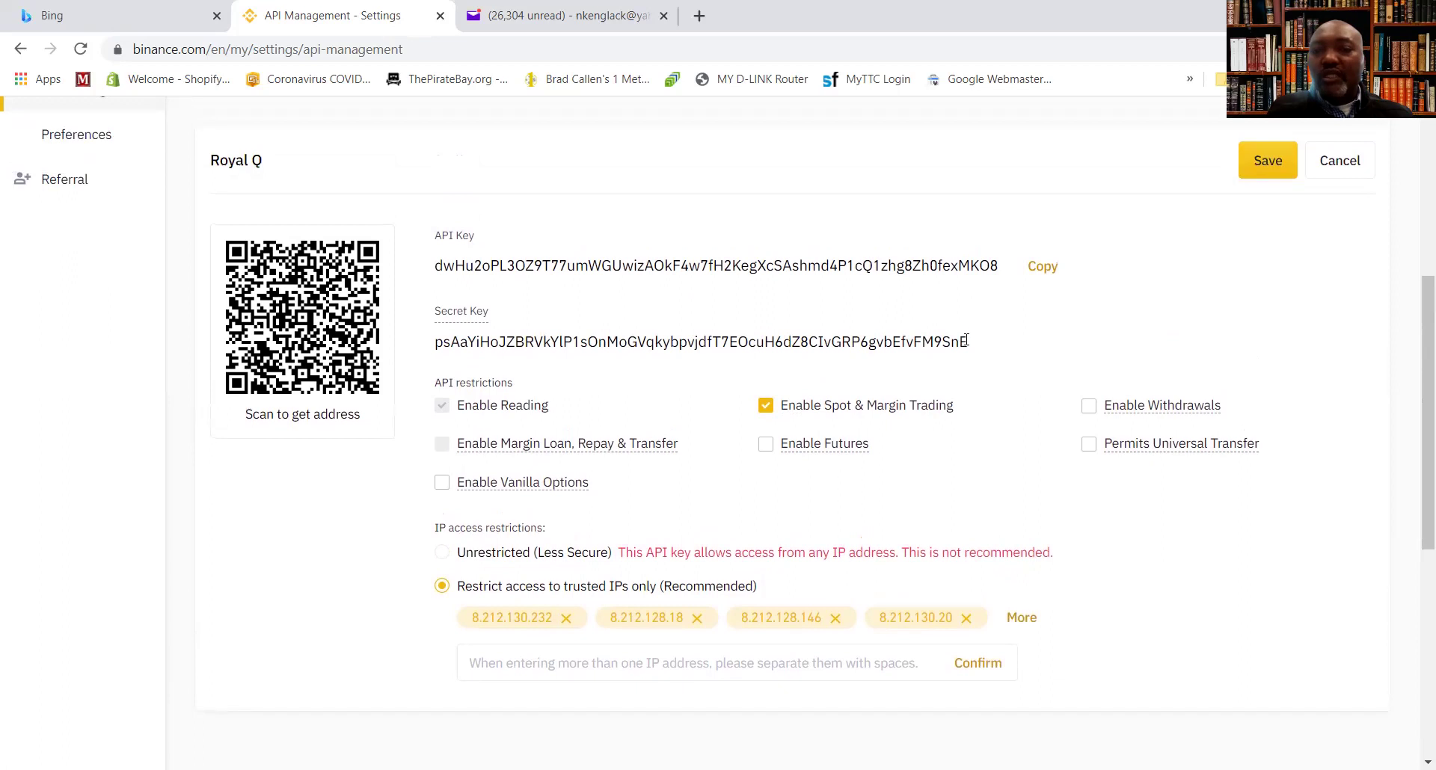
- Select the Royal Q secret key string so it can be copied
{"action": "left_click_drag", "start_coordinate": [965, 341], "coordinate": [438, 342]}
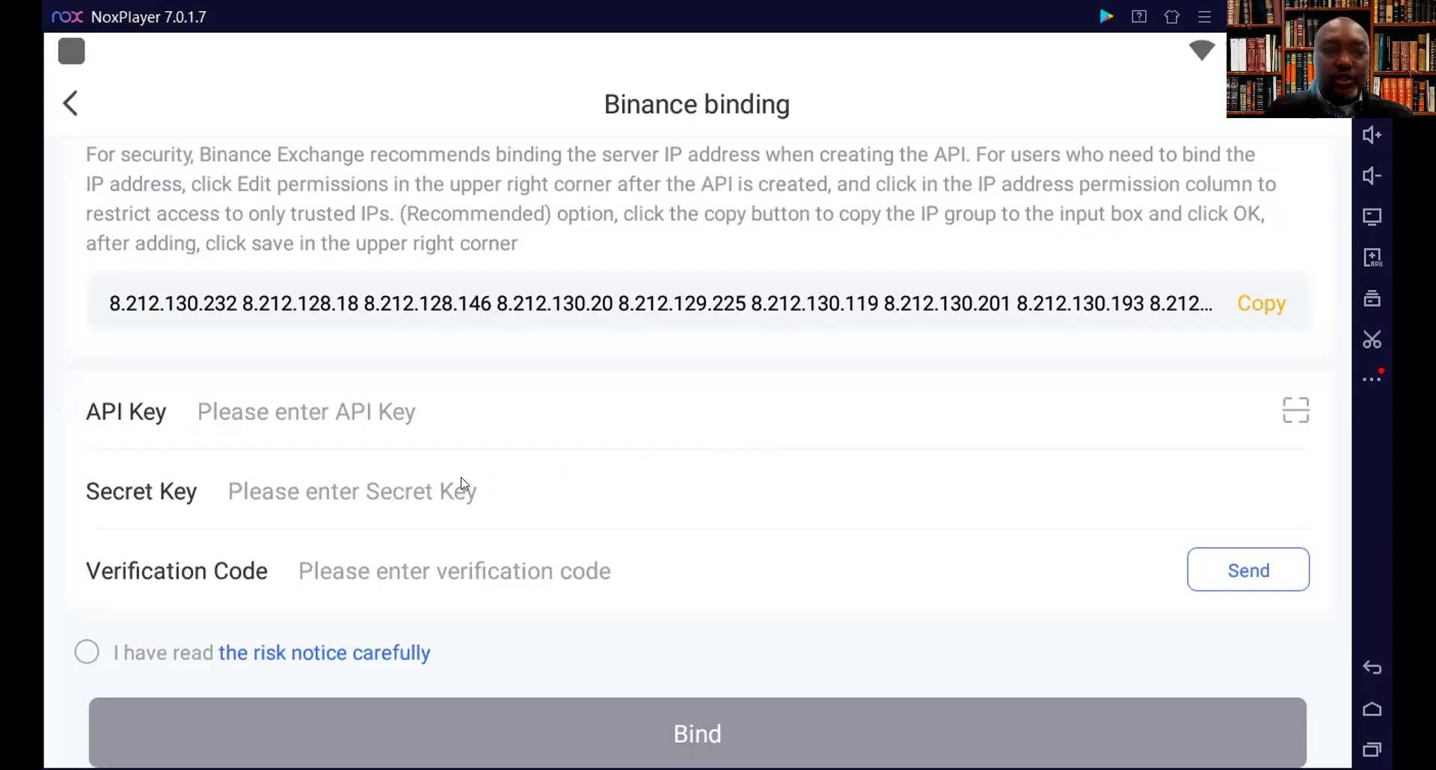
- Paste the copied Royal Q secret key into the Secret Key field of the Binance binding form
{"action": "left_click", "coordinate": [344, 502]}
{"action": "key", "text": "ctrl+v"}
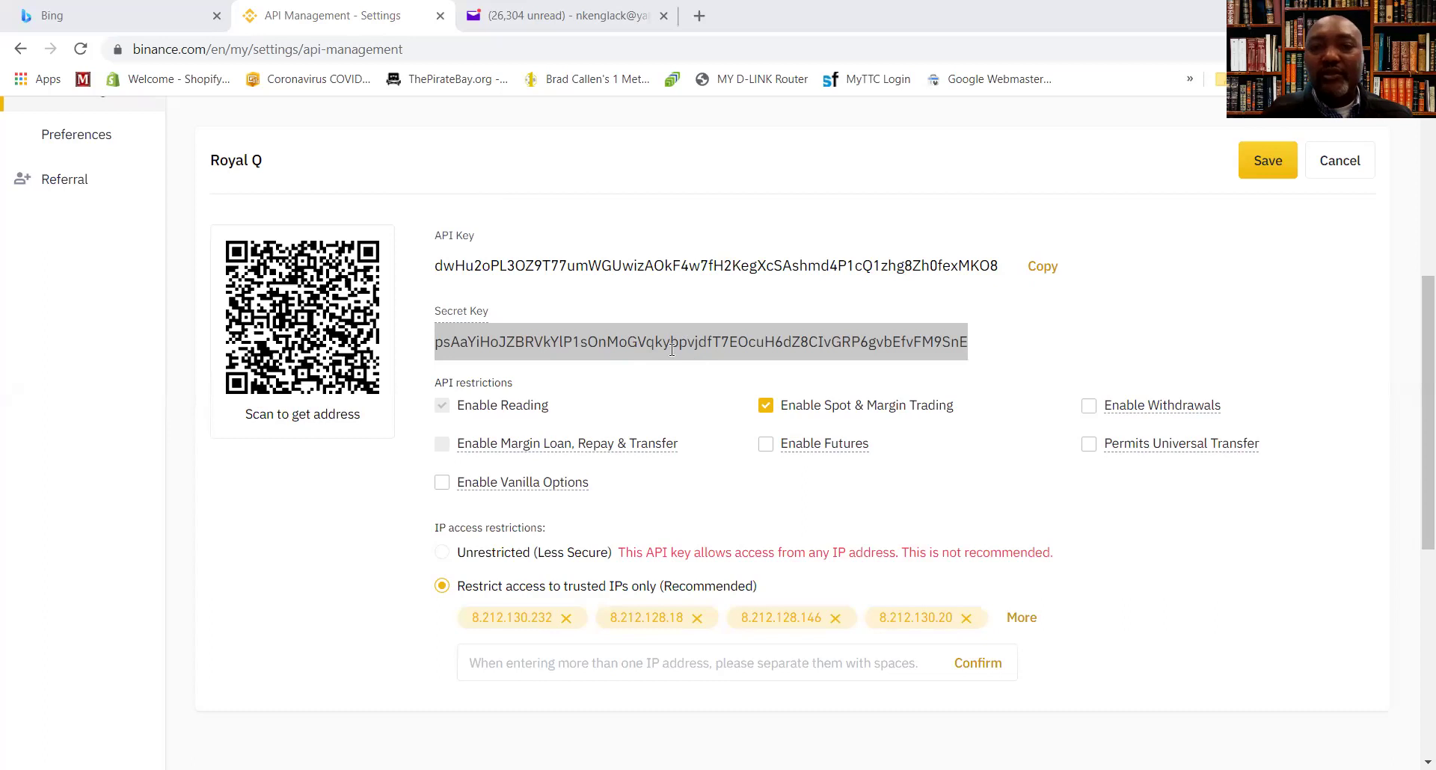
- Copy the API key shown on Binance's Royal Q key entry
{"action": "left_click", "coordinate": [1034, 274]}
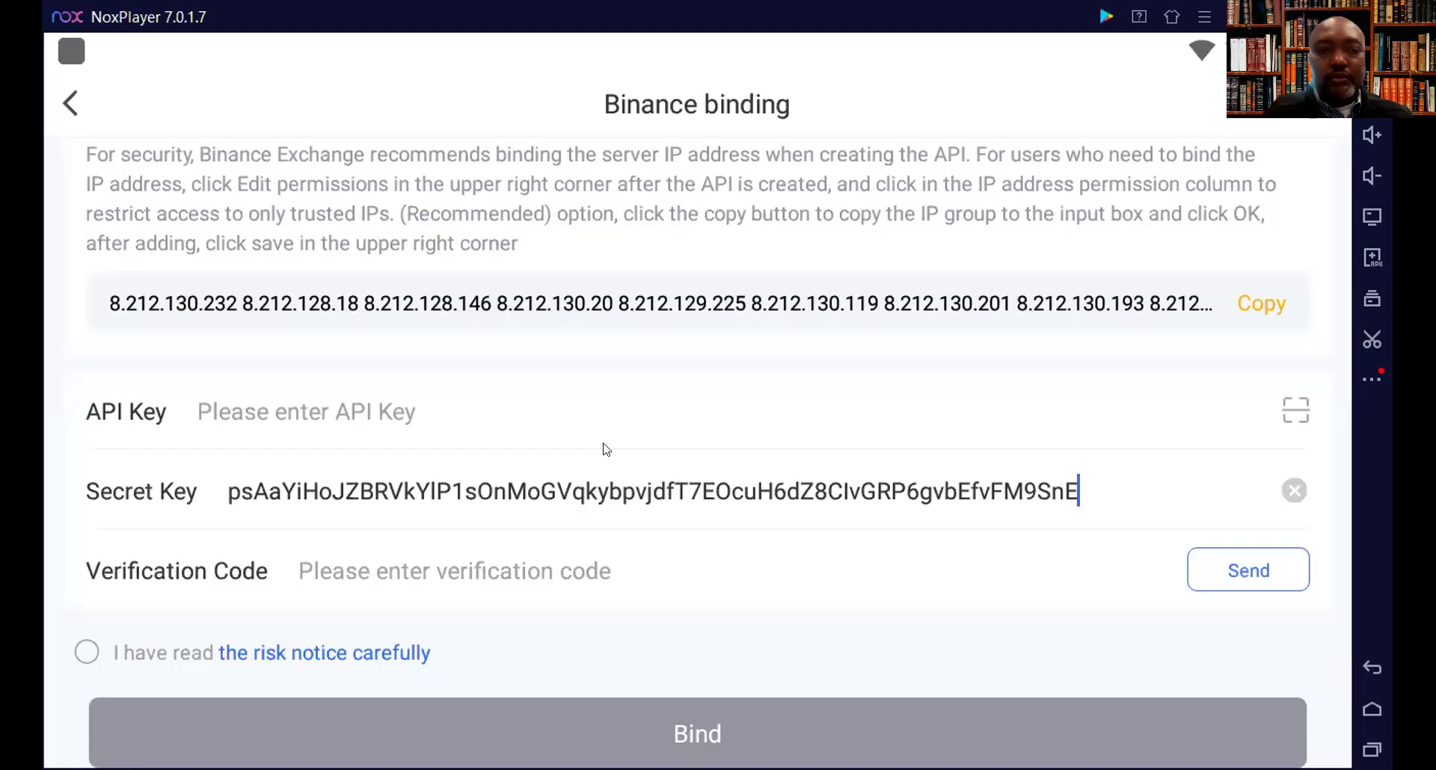
- Paste the Royal Q API key into the API Key field of Royal Q's Binance binding screen
{"action": "left_click", "coordinate": [388, 411]}
{"action": "key", "text": "ctrl+v"}
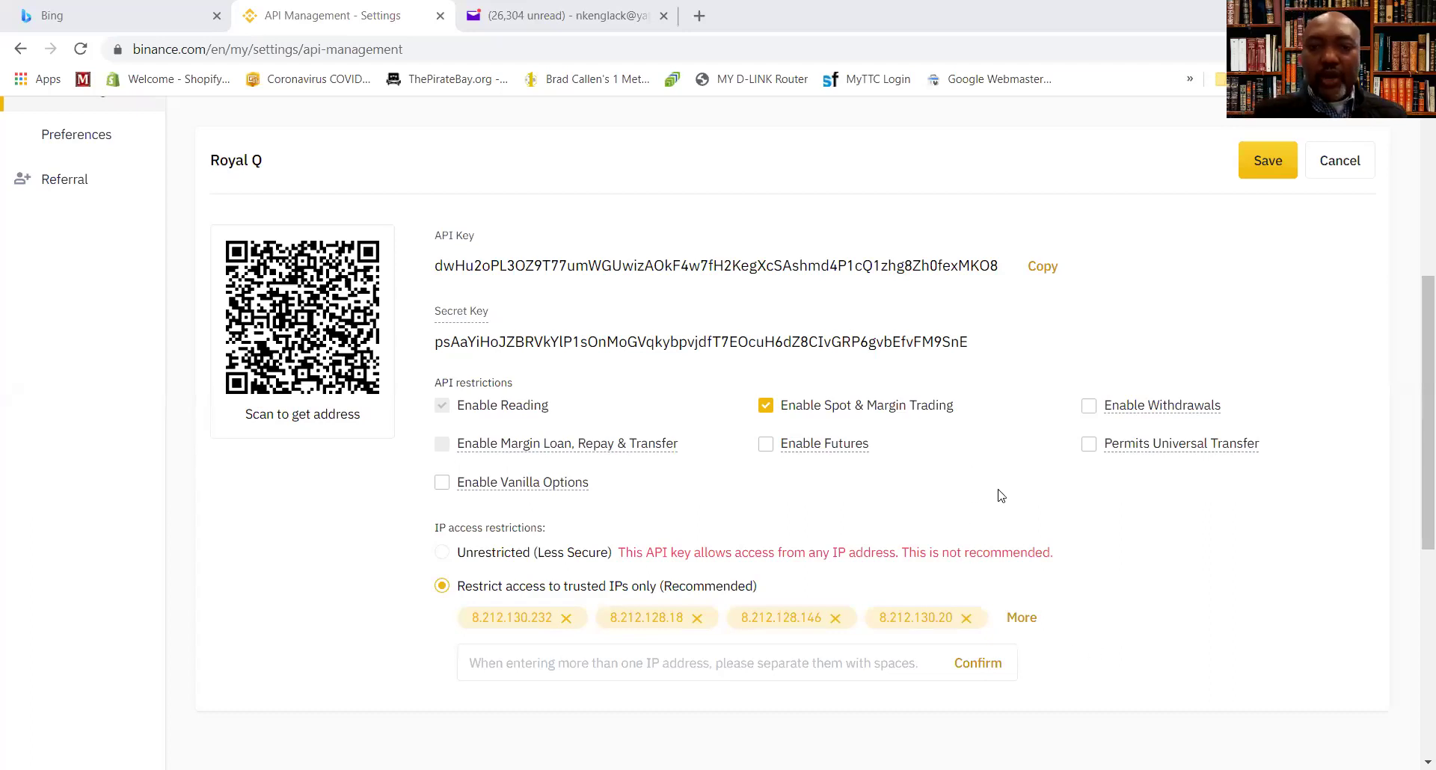
- Save the Royal Q key's edited restrictions from its header, bringing up the security verification dialog
{"action": "scroll", "coordinate": [1000, 496], "scroll_direction": "down", "scroll_amount": 3}
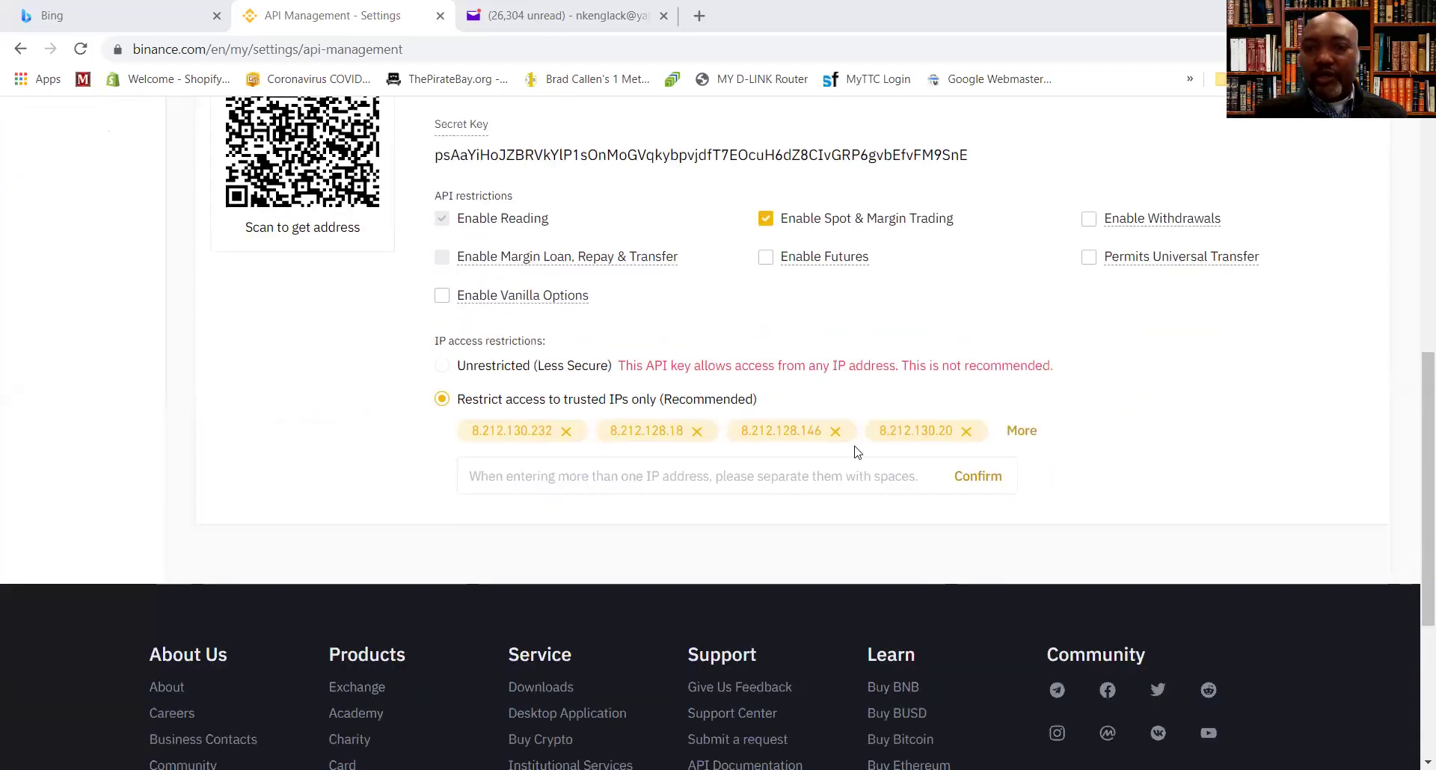
{"action": "scroll", "coordinate": [828, 372], "scroll_direction": "up", "scroll_amount": 1}
{"action": "scroll", "coordinate": [828, 372], "scroll_direction": "up", "scroll_amount": 1}
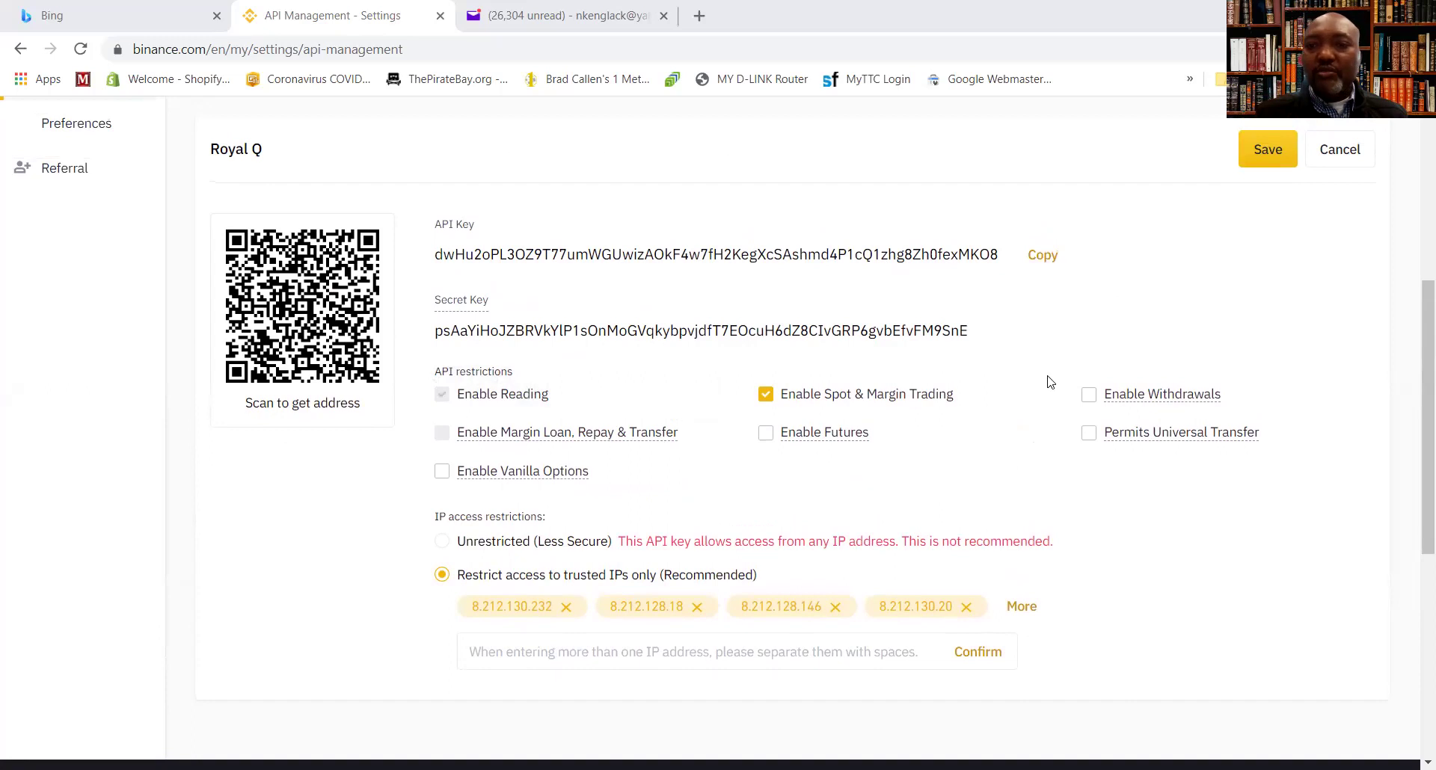
{"action": "scroll", "coordinate": [1064, 353], "scroll_direction": "up", "scroll_amount": 2}
{"action": "scroll", "coordinate": [1092, 282], "scroll_direction": "down", "scroll_amount": 2}
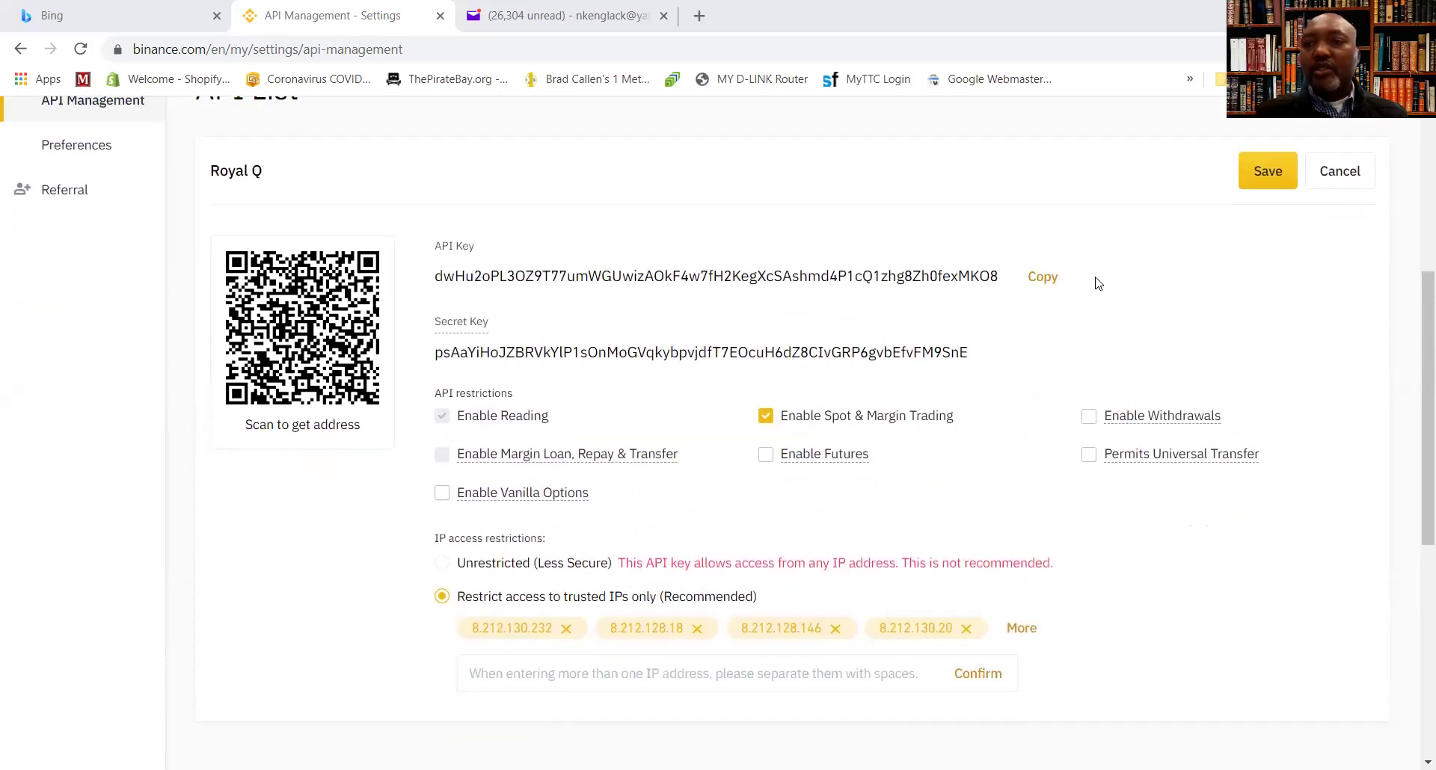
{"action": "left_click", "coordinate": [1271, 172]}
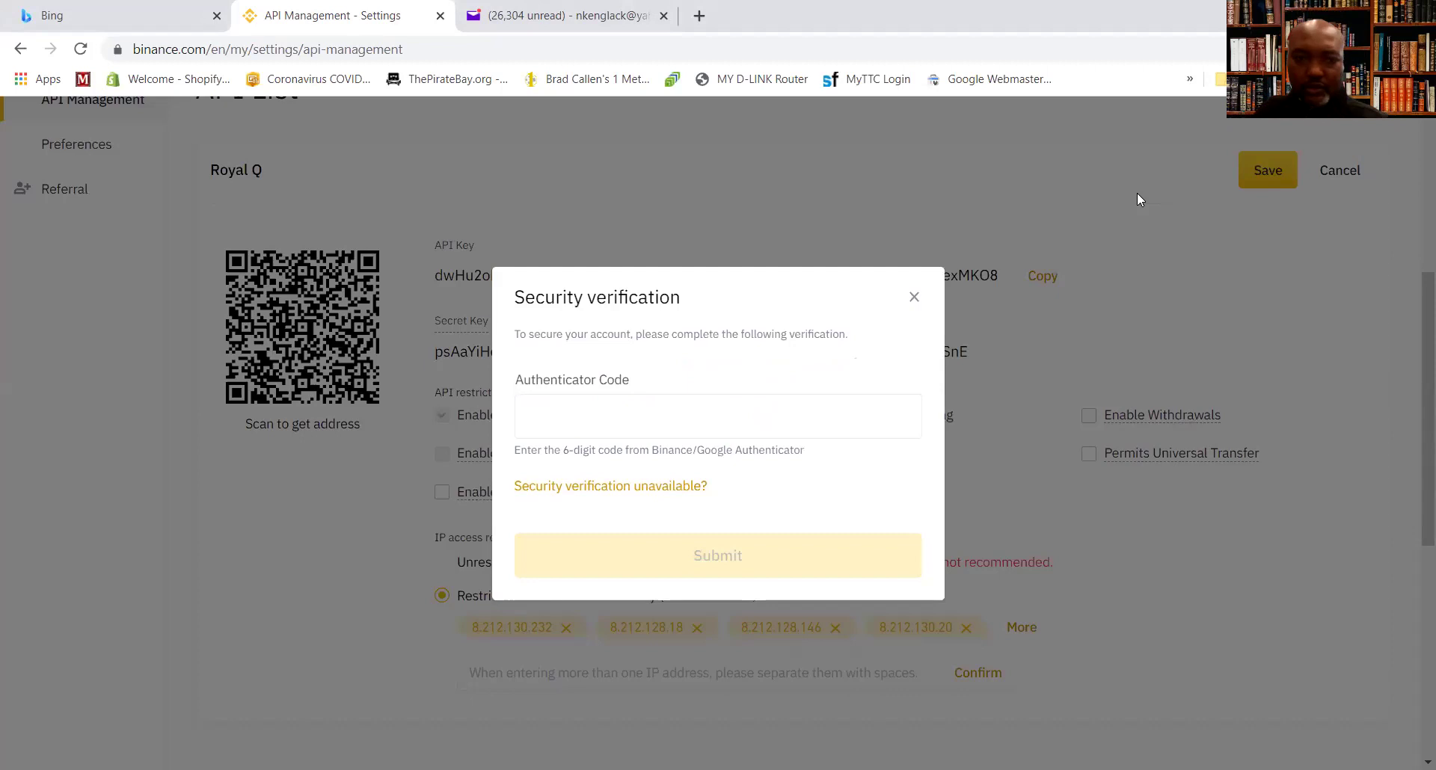
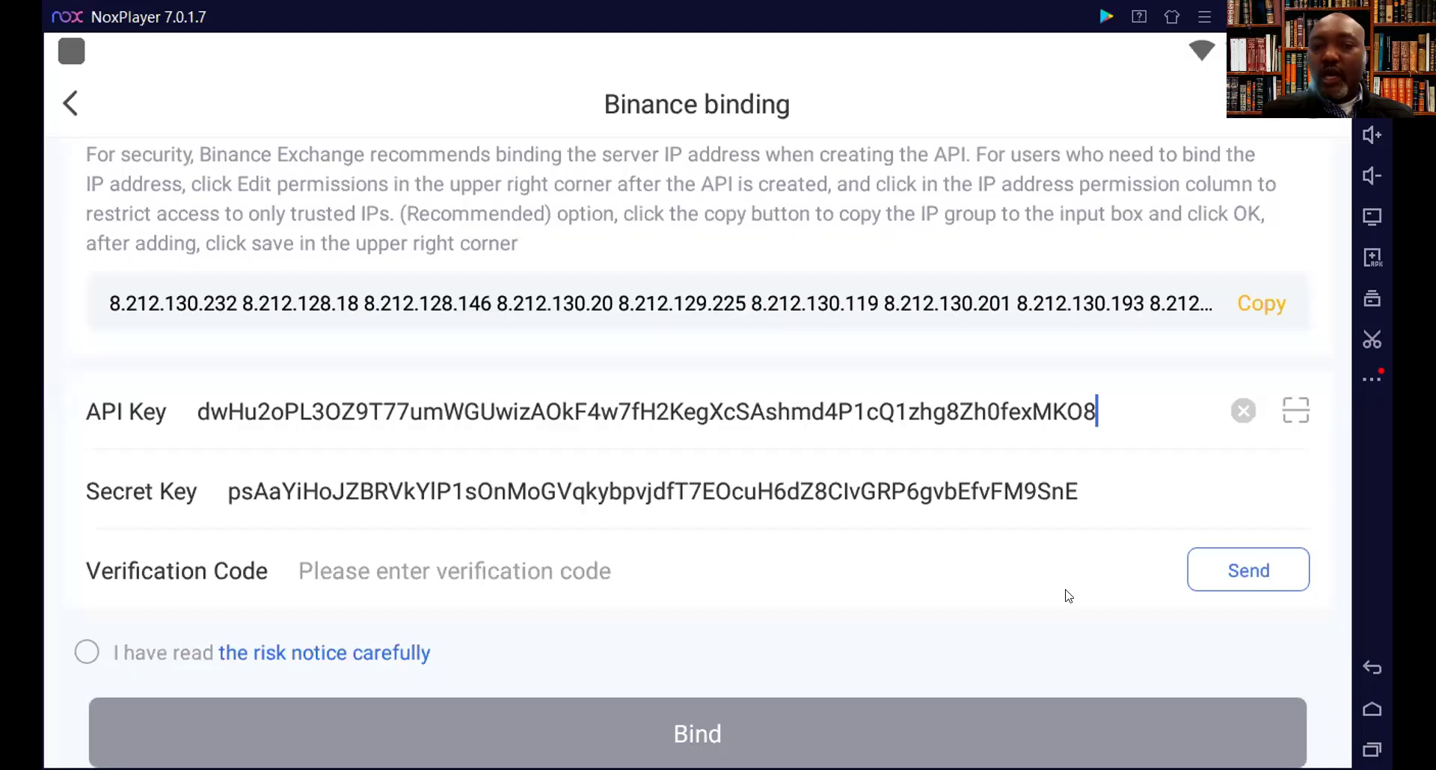
- Accept the risk notice, request a binding verification code, and enter the received code
{"action": "left_click", "coordinate": [84, 655]}
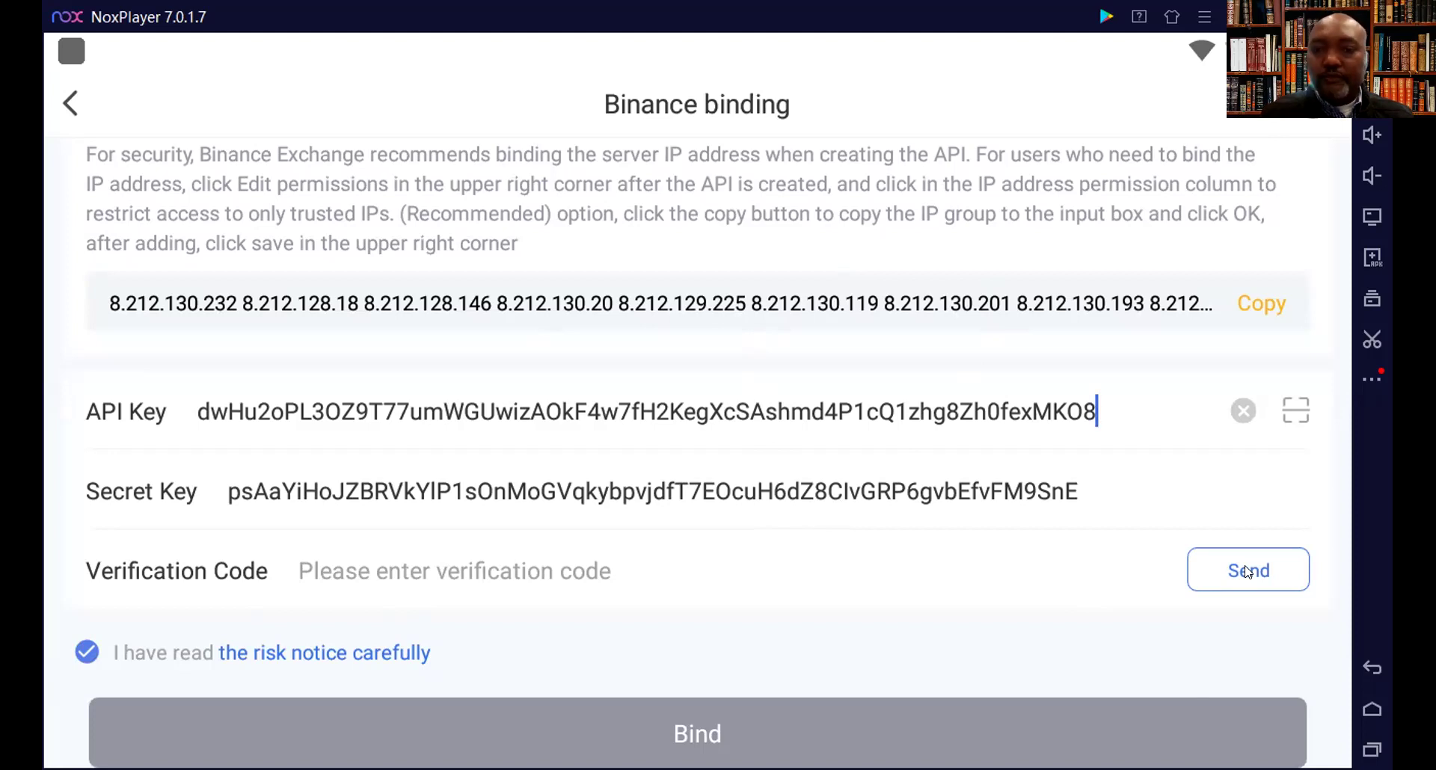
{"action": "left_click", "coordinate": [1247, 572]}
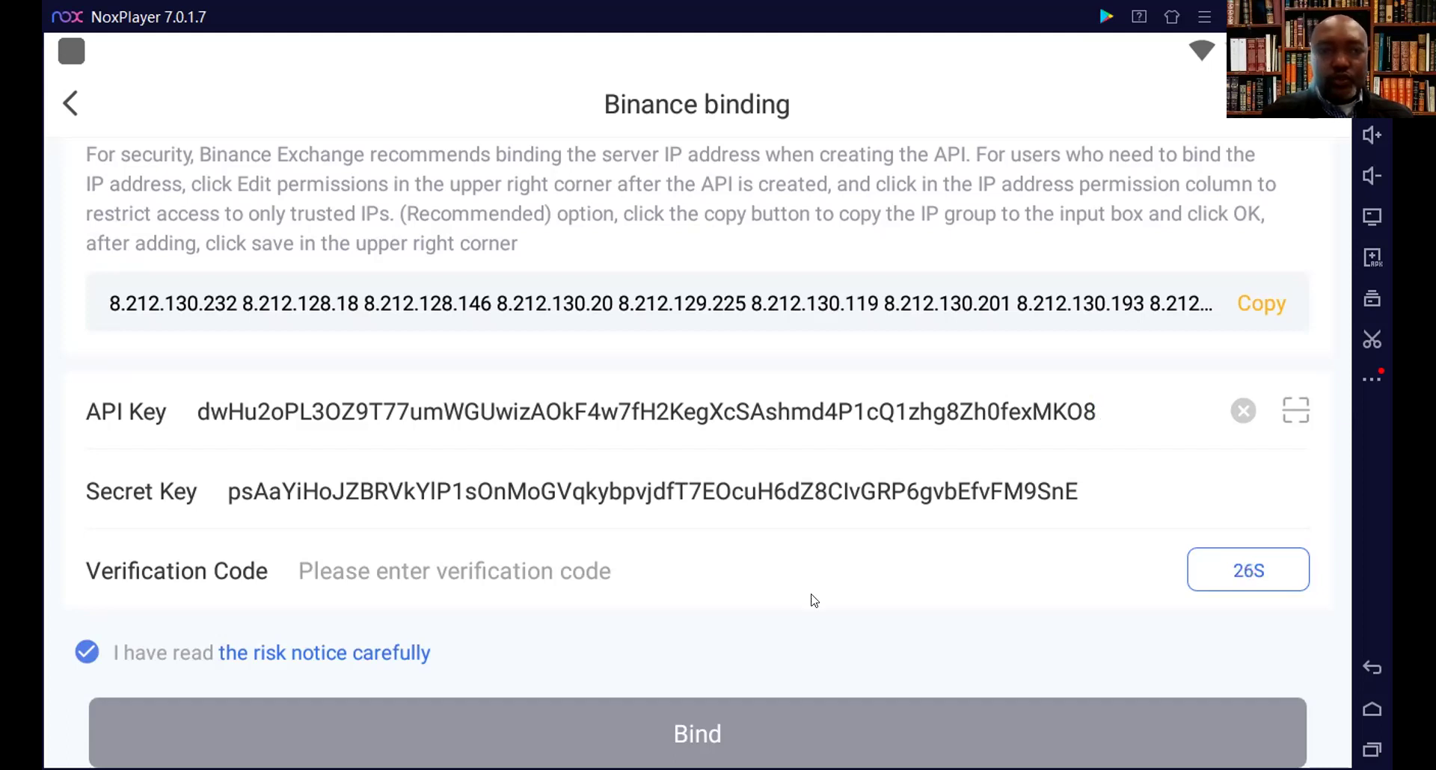
{"action": "left_click", "coordinate": [538, 572]}
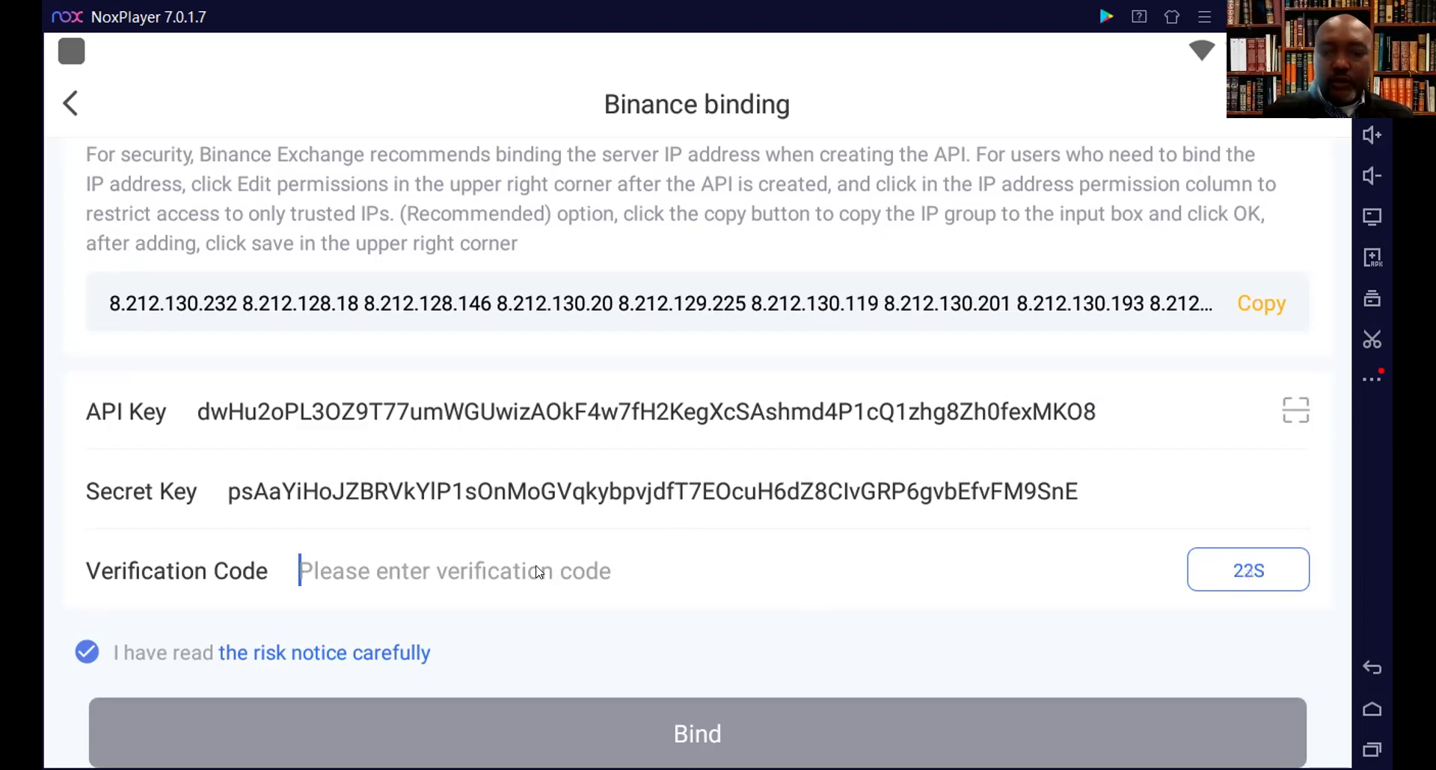
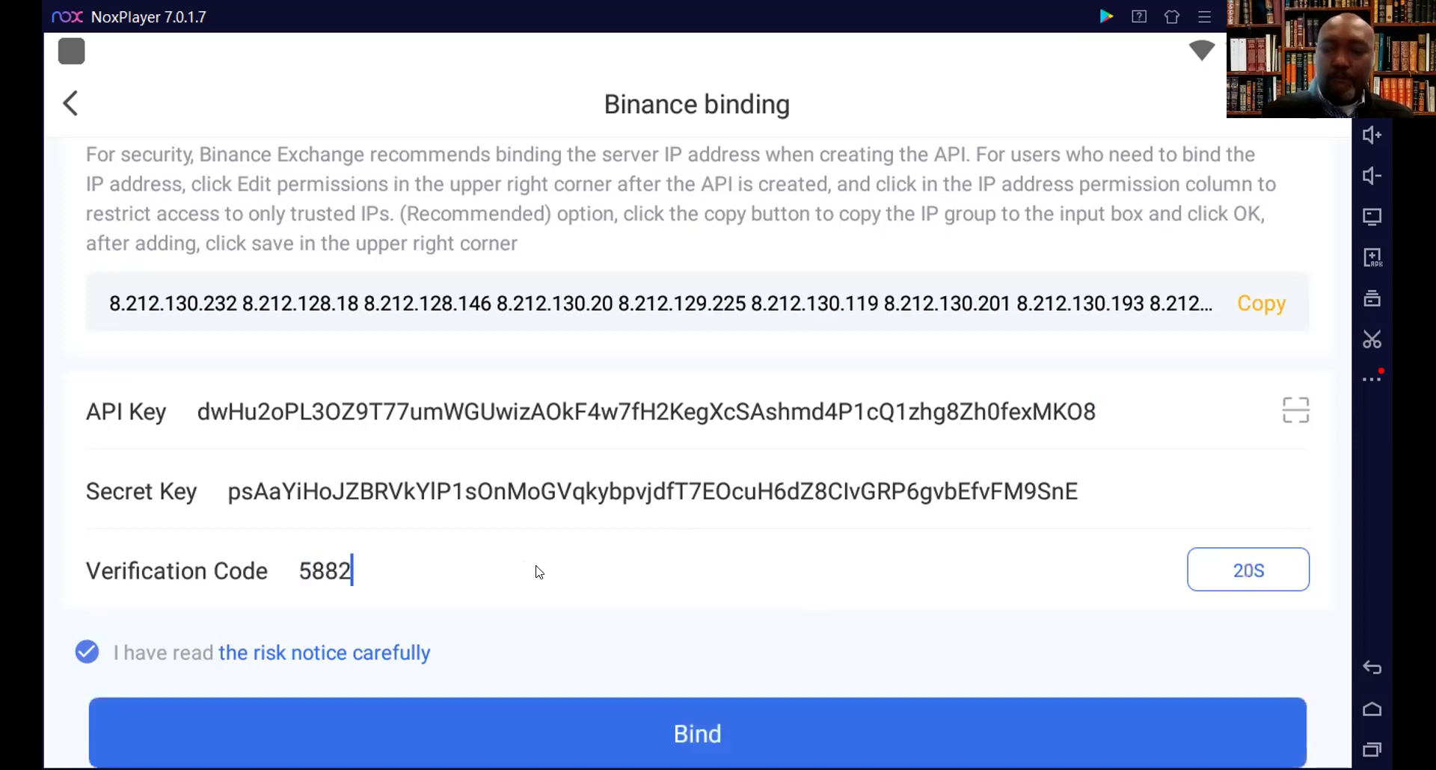